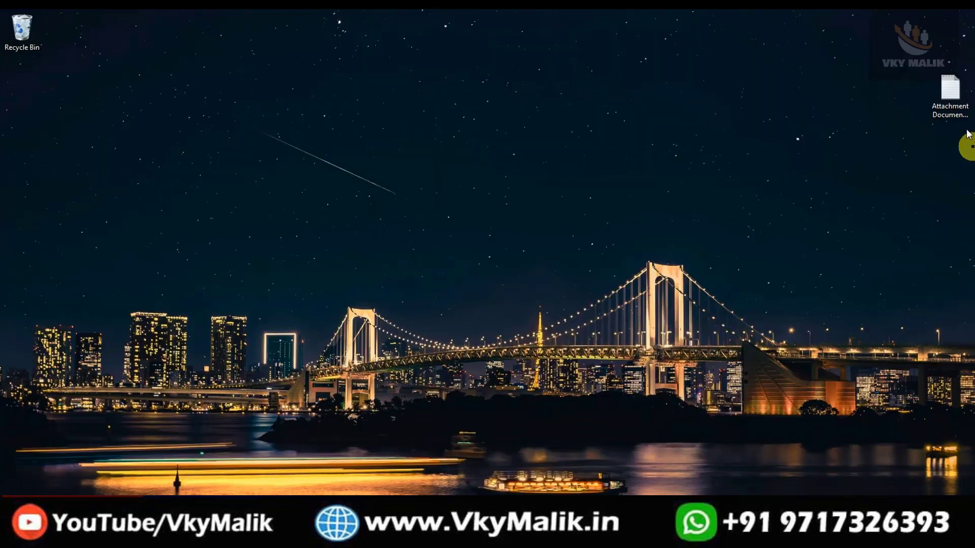
- Copy the full object path of the Attachment Documents TDL File on the desktop from its security properties
left_click(952, 101)
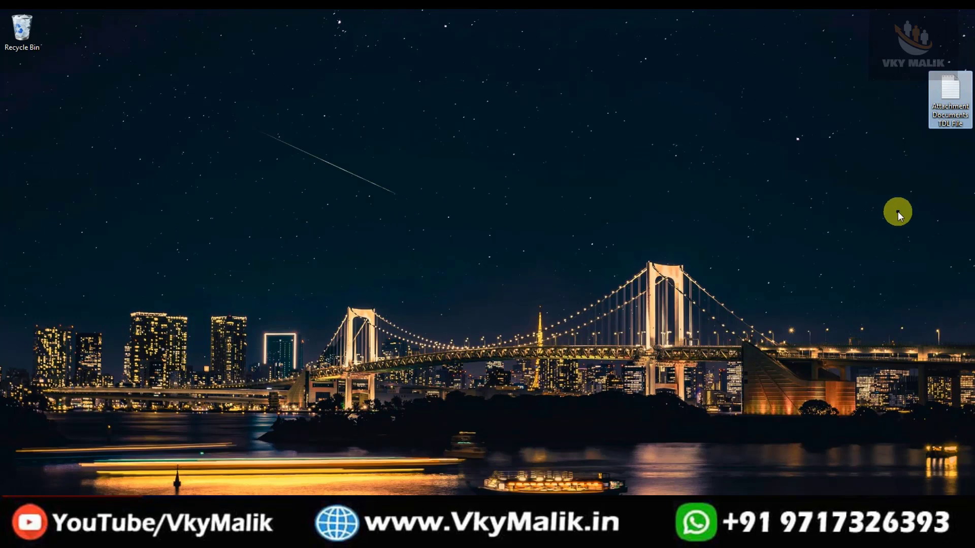
right_click(944, 99)
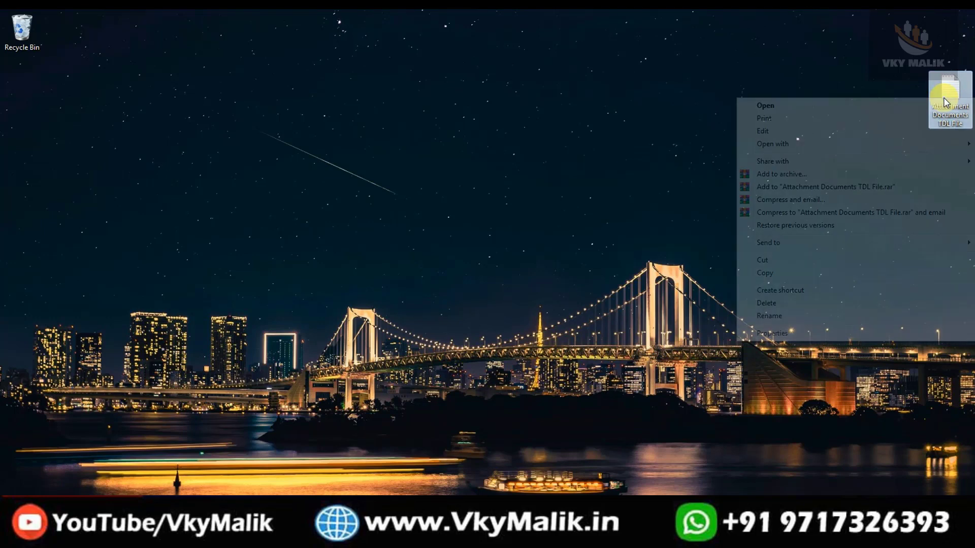
left_click(791, 333)
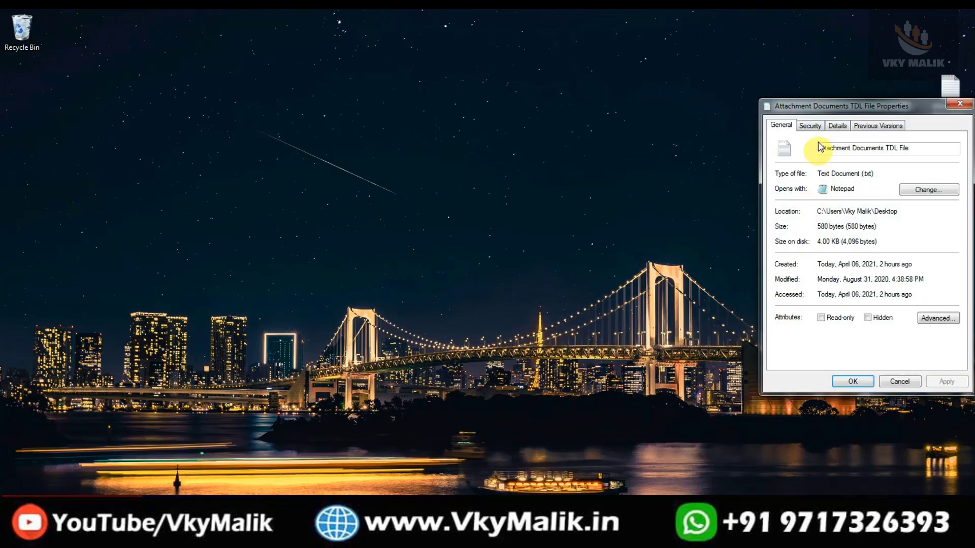
left_click(814, 129)
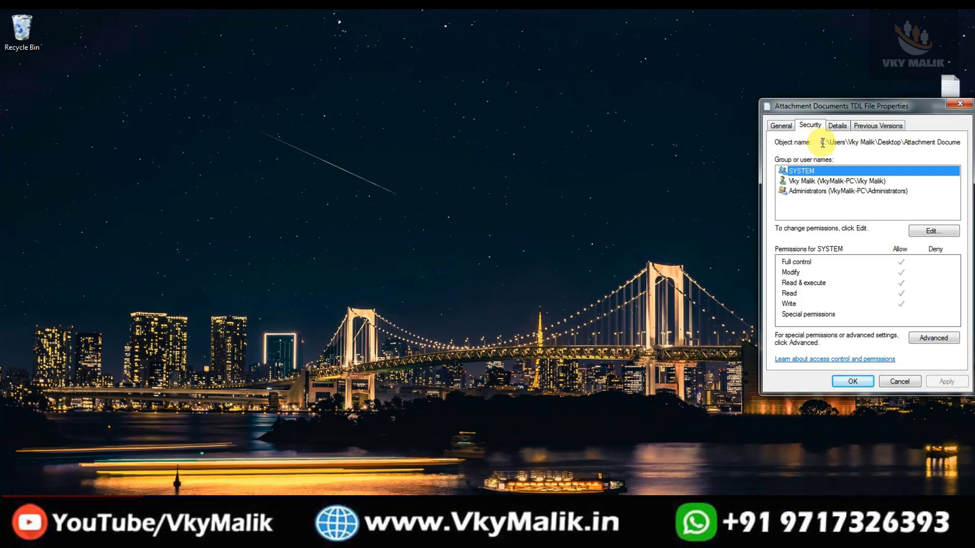
left_click_drag(823, 143, 961, 147)
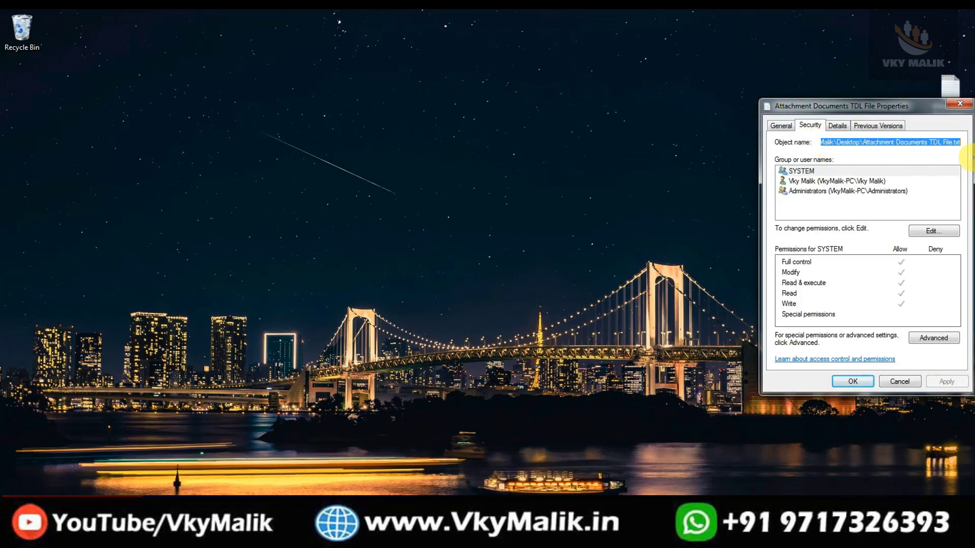
right_click(887, 146)
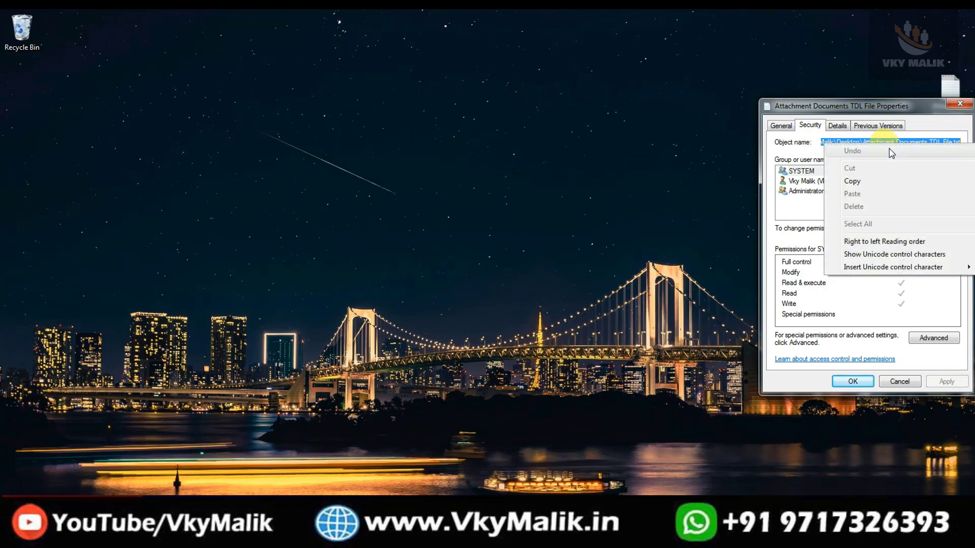
left_click(872, 179)
left_click(959, 104)
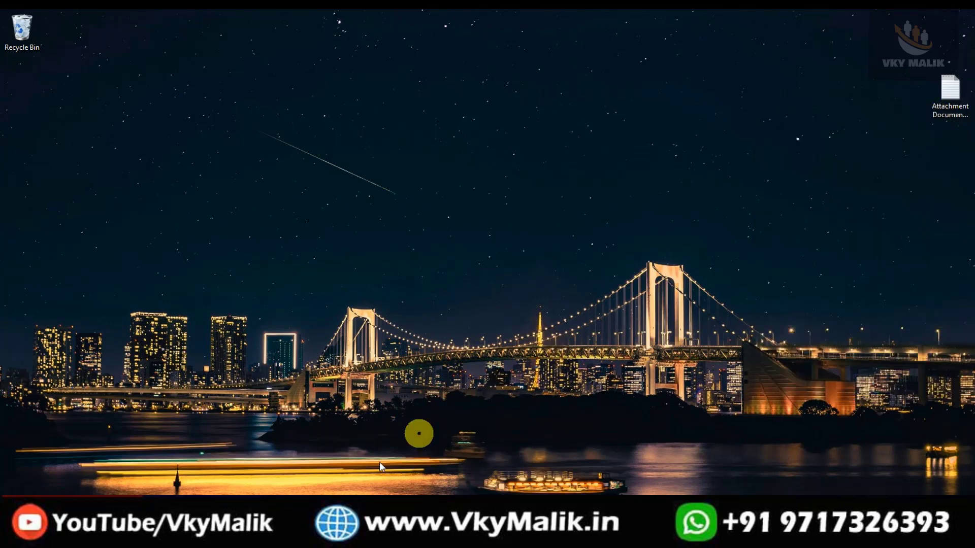
- Switch to TallyPrime and open the local TDL configuration from TDLs & AddOns
key("alt+Tab")
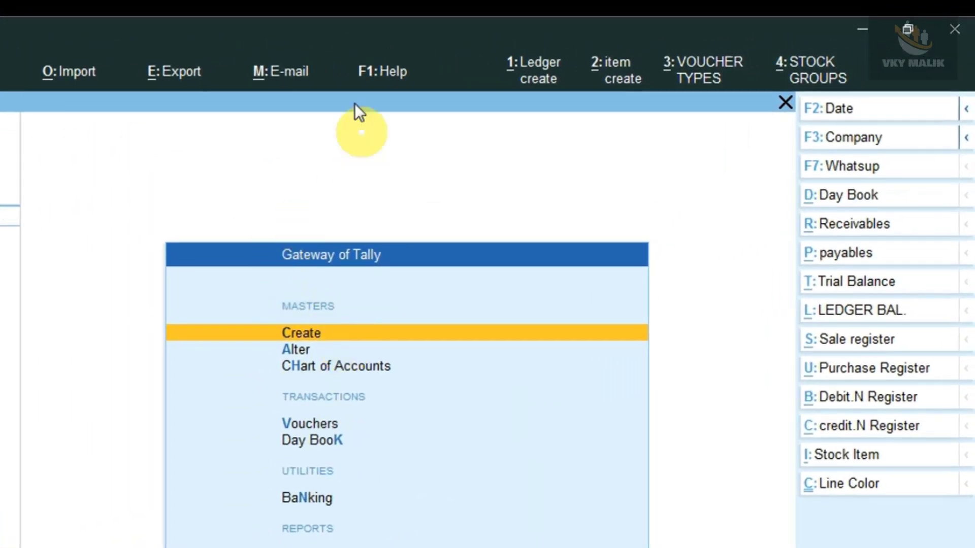
left_click(384, 76)
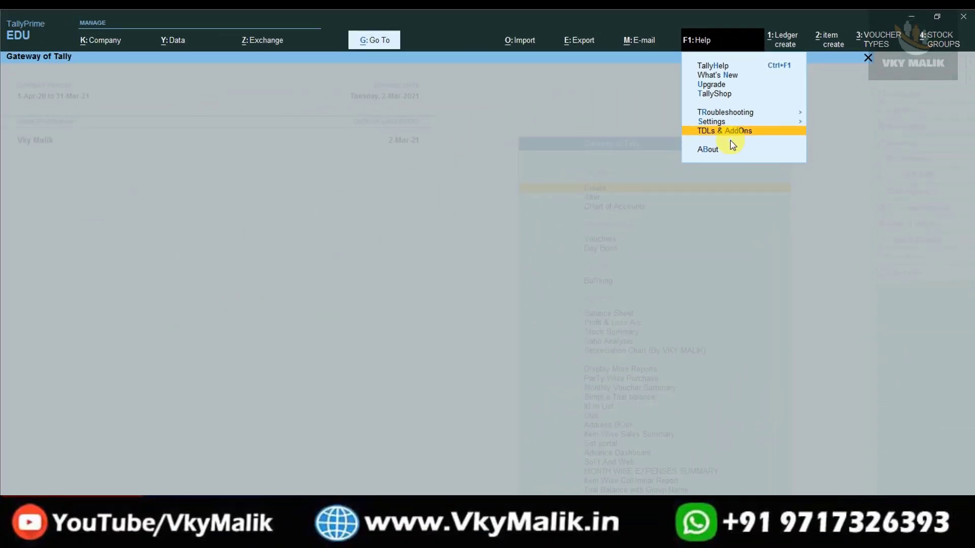
left_click(730, 139)
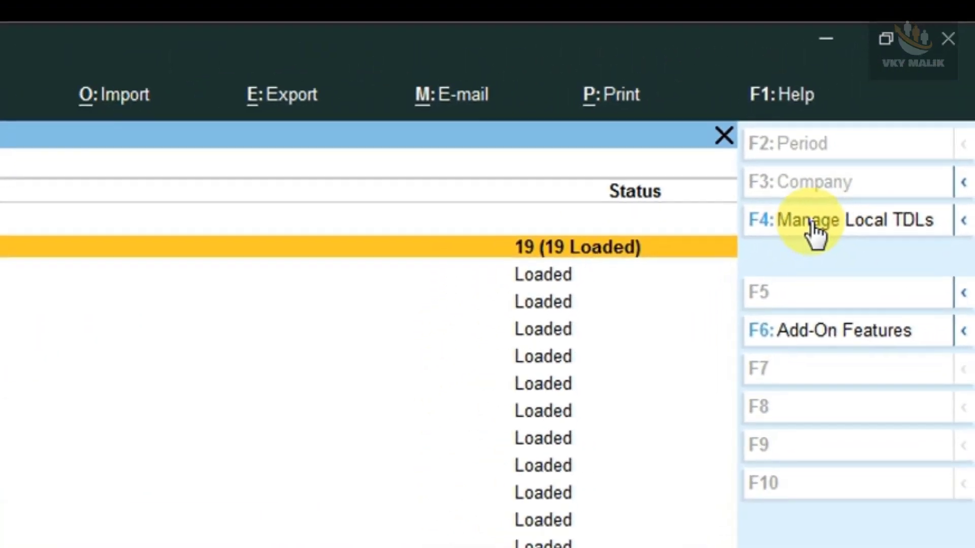
left_click(782, 281)
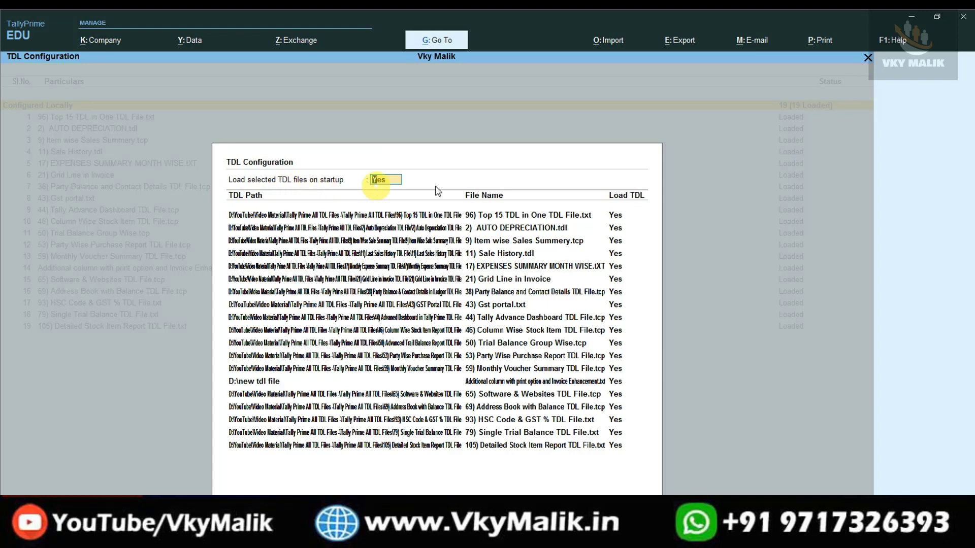
- Go past all the listed TDL files to the new entry row at the end of the TDL configuration
key("Return")
key("Down")
key("Down")
key("Down")
key("Down")
key("Down")
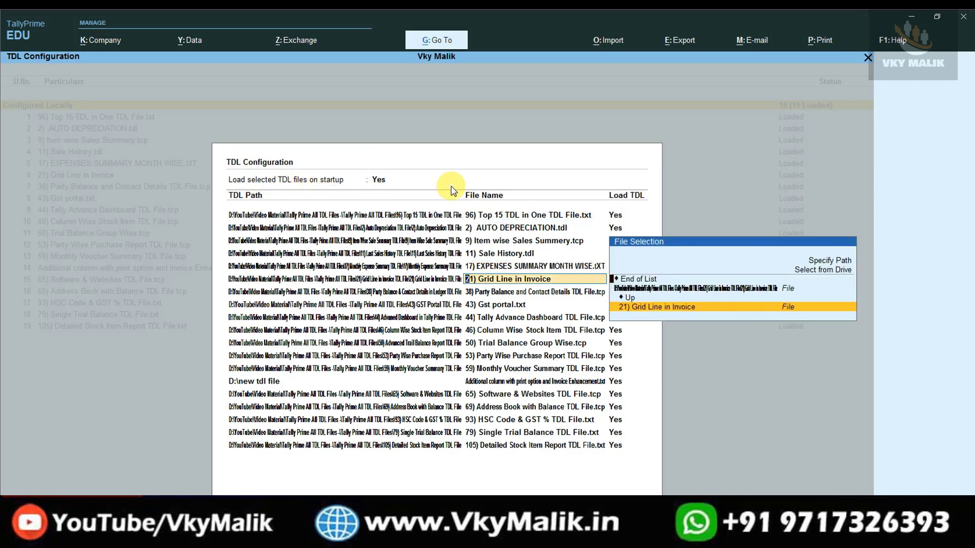
key("Return")
key("Return")
key("Return")
key("Return")
key("Return")
key("Return")
key("Return")
key("Return")
key("Return")
key("Return")
key("Return")
key("Return")
key("Return")
key("Return")
key("Return")
key("Return")
key("Return")
key("Return")
key("Return")
key("Return")
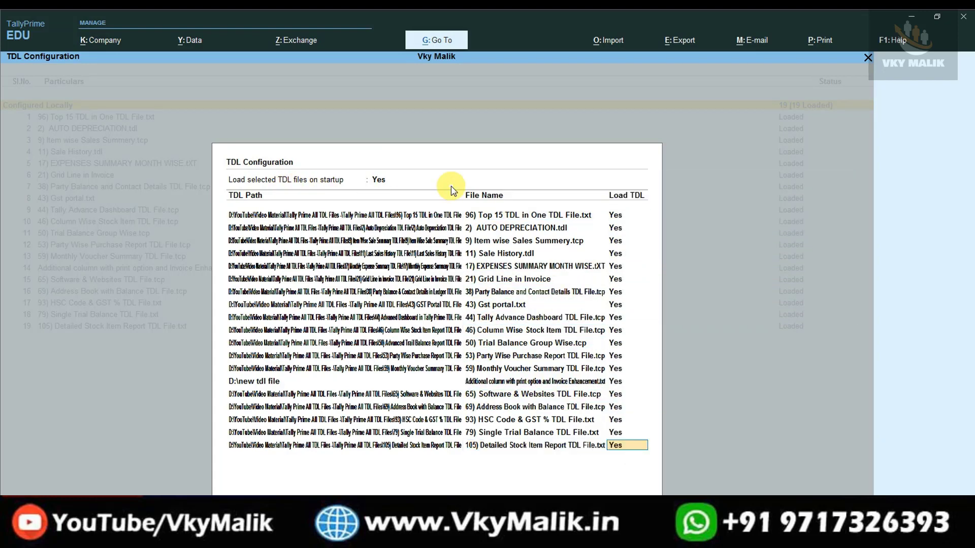
key("Return")
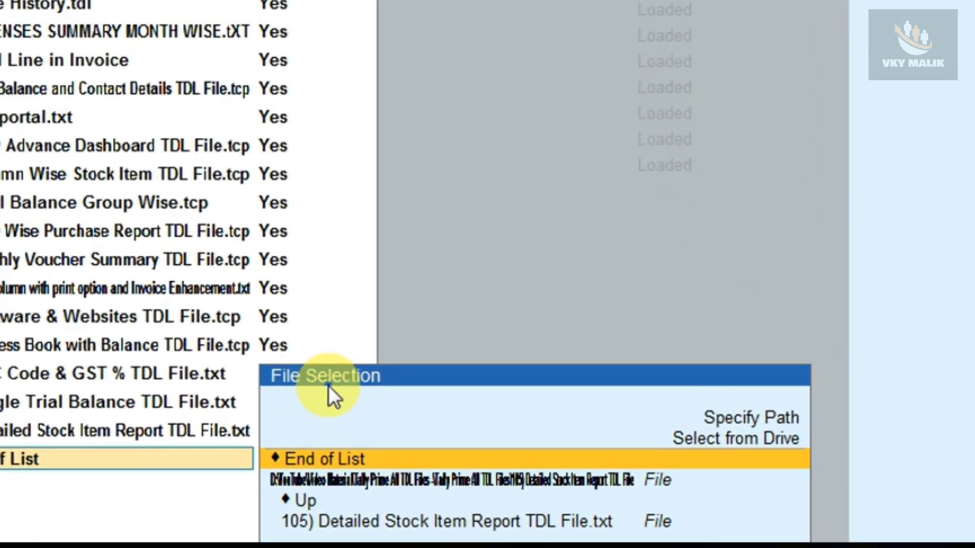
- Add the Attachment Documents TDL File by specifying its copied path, save the configuration, and select its entry in the TDL list
key("Up")
key("Up")
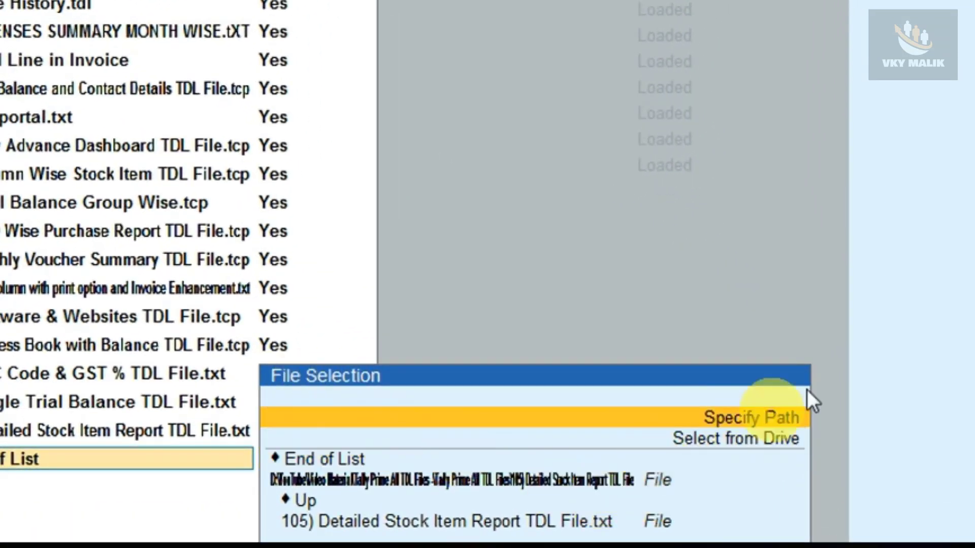
key("Down")
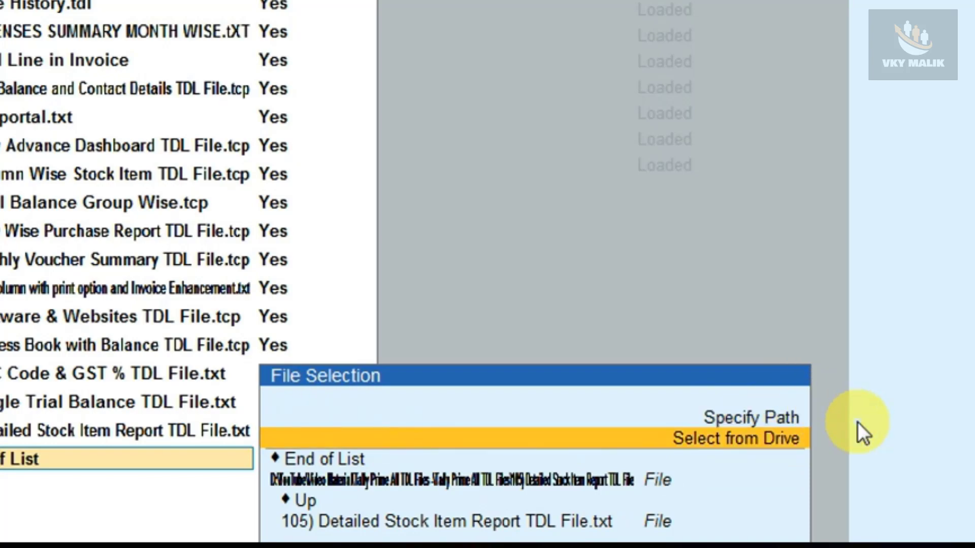
key("Up")
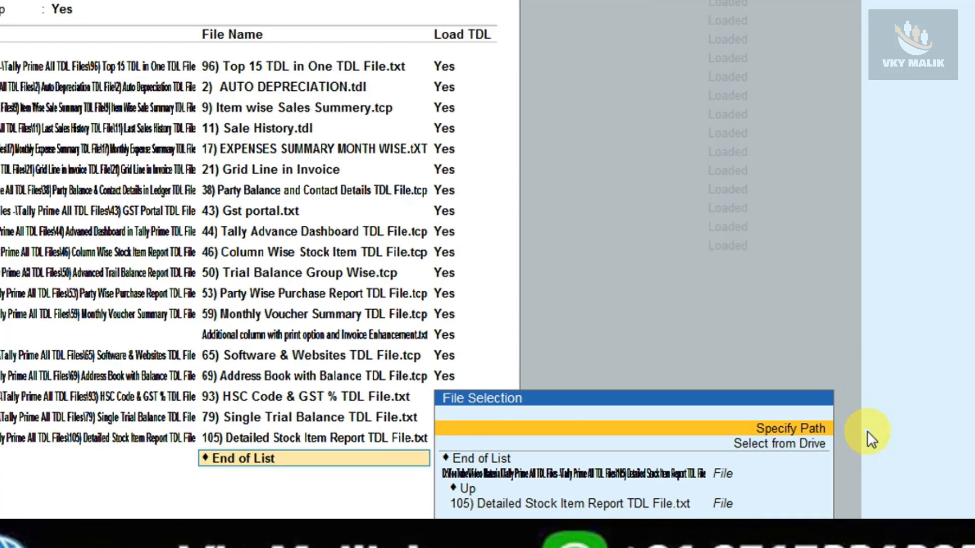
key("Return")
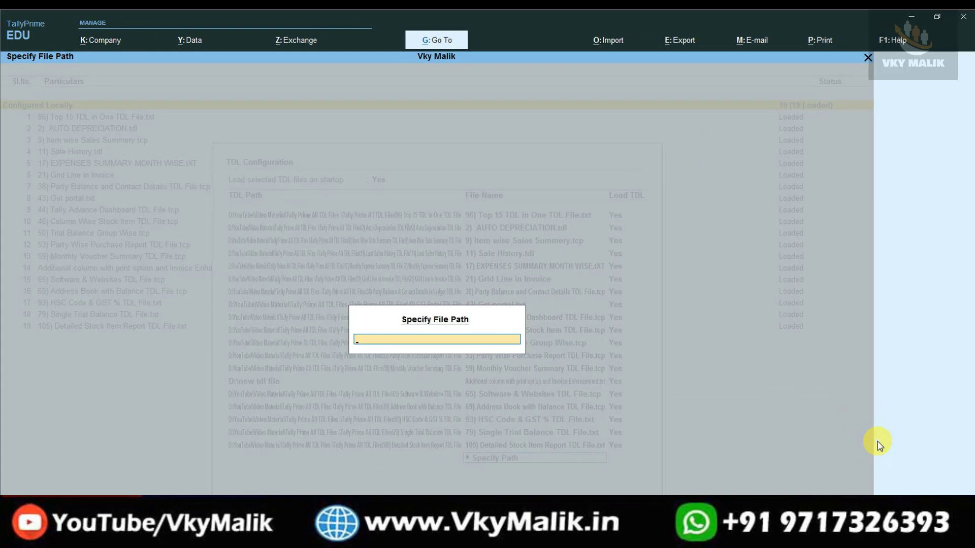
key("ctrl+alt+v")
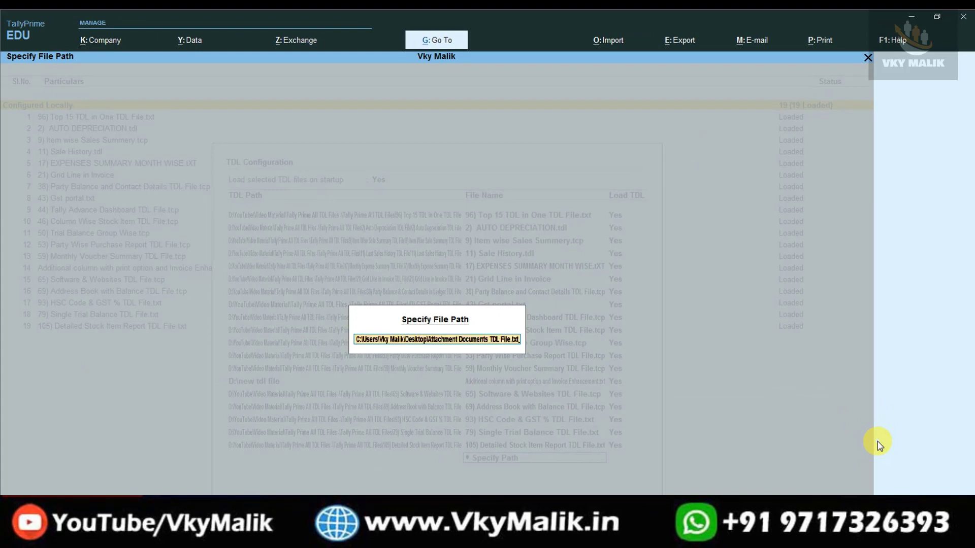
key("Return")
key("Return")
key("Return")
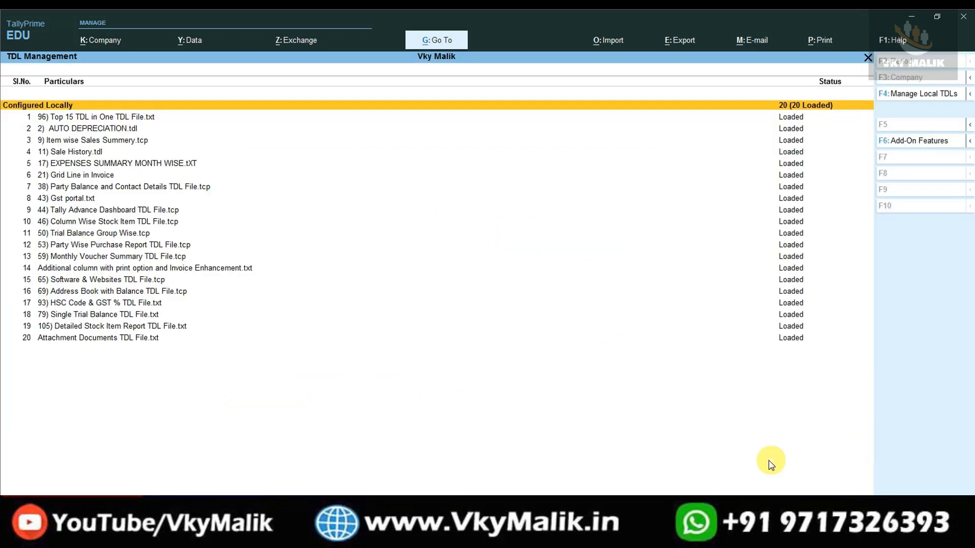
left_click(118, 340)
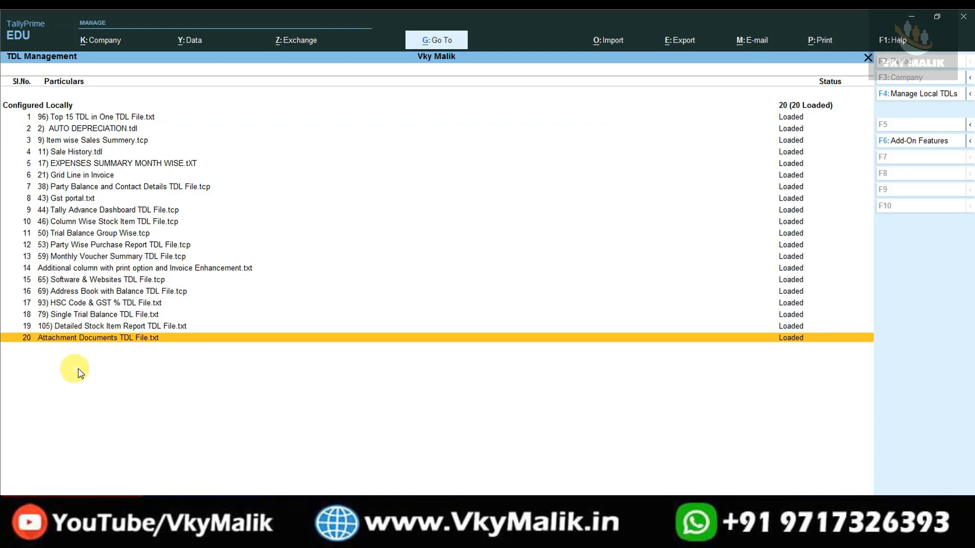
- Return to the Gateway of Tally and open voucher entry
key("Escape")
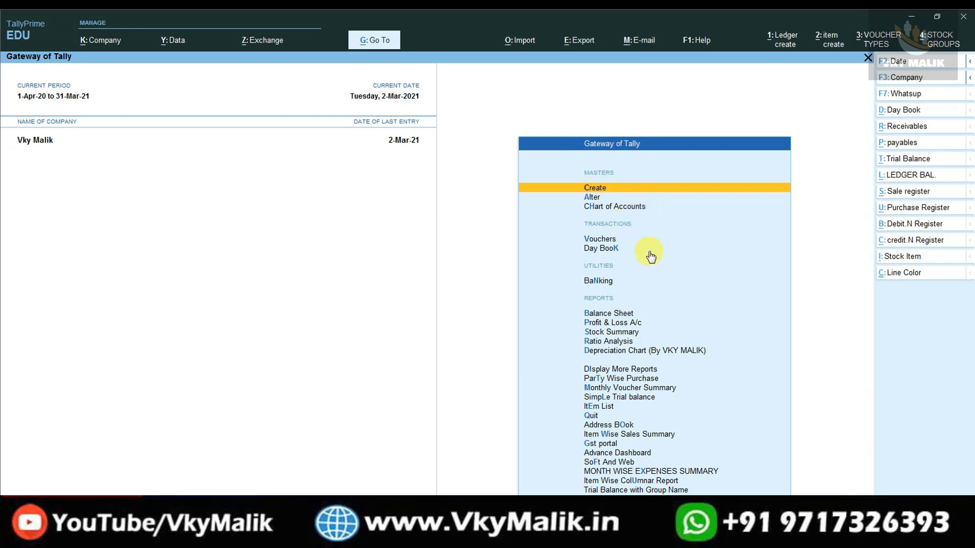
key("Down")
key("Down")
key("Down")
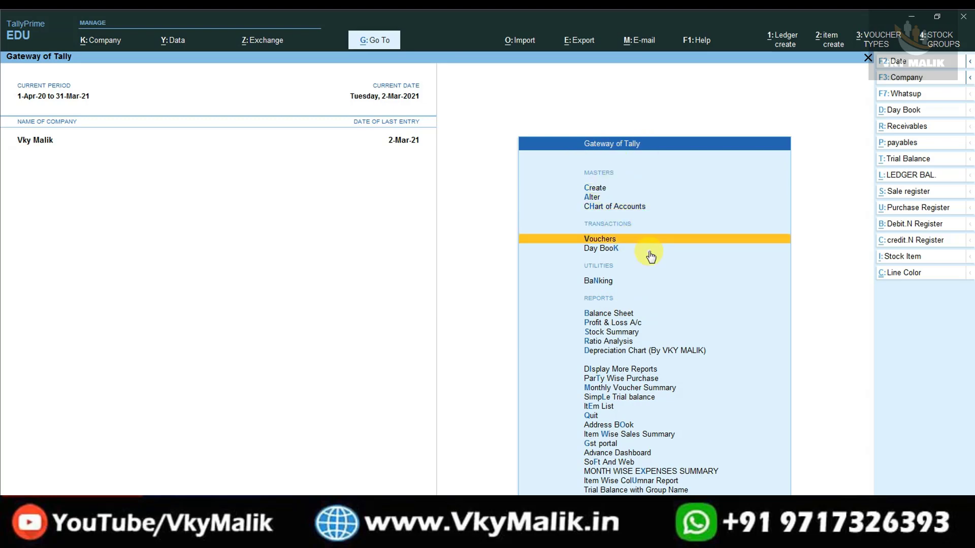
key("Return")
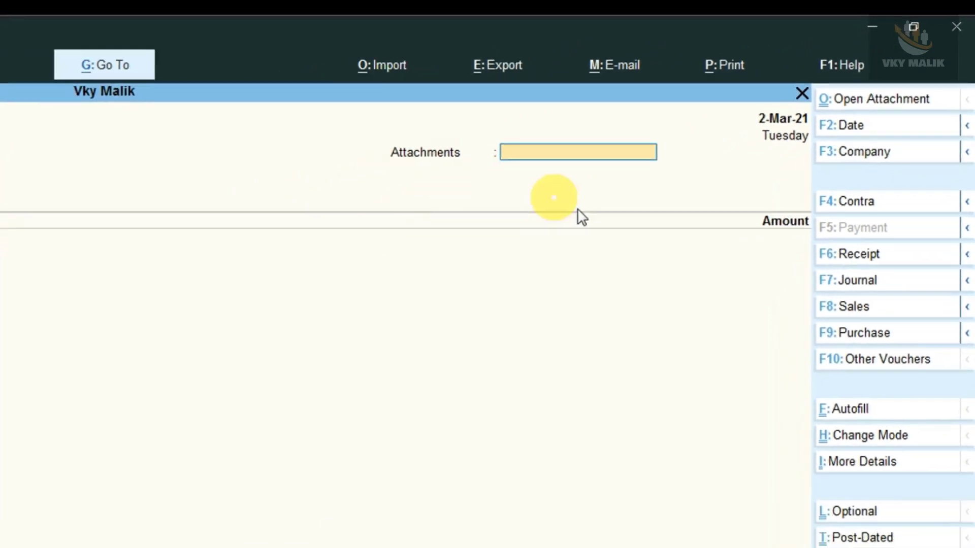
- Check the Receipt, Journal, Sales and Payment voucher screens for an Attachments field, finishing in a new Purchase voucher
left_click(858, 254)
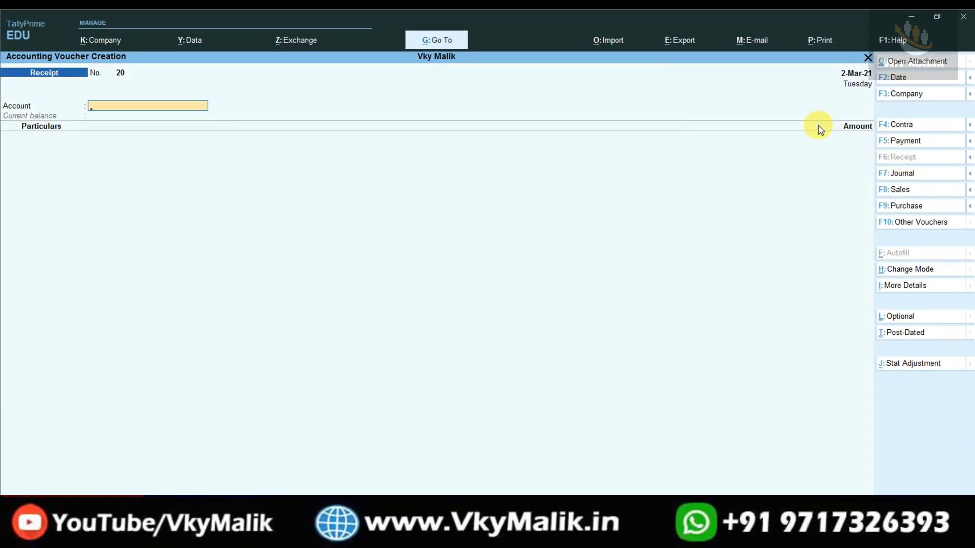
left_click(888, 173)
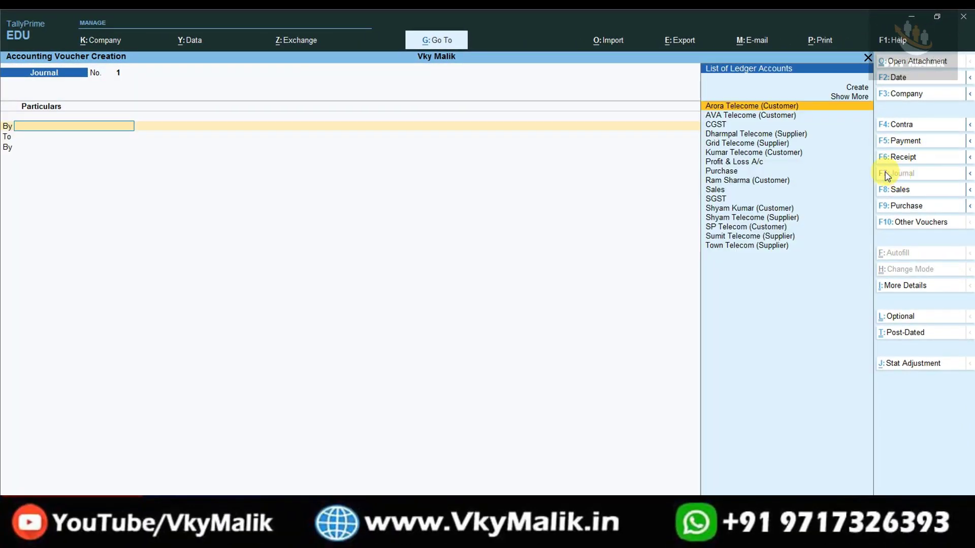
key("Return")
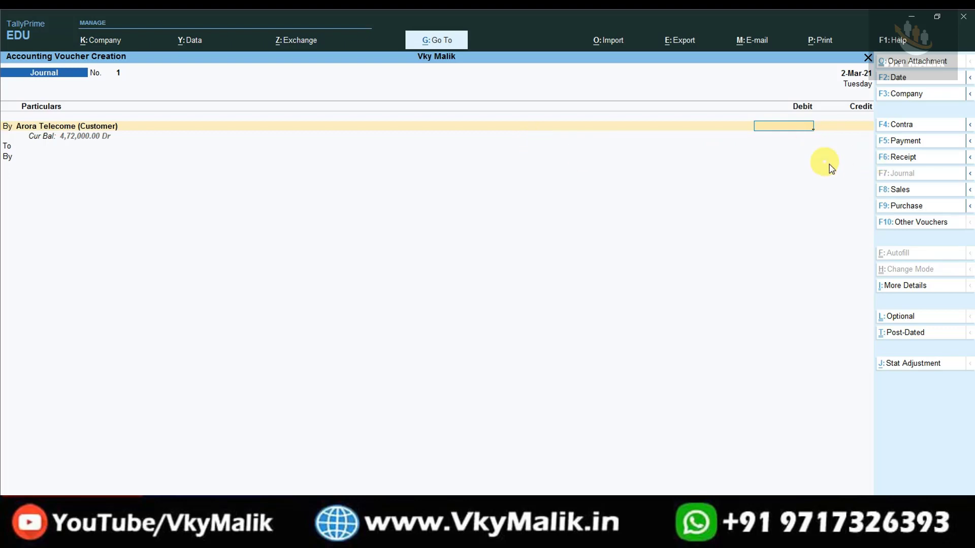
left_click(900, 191)
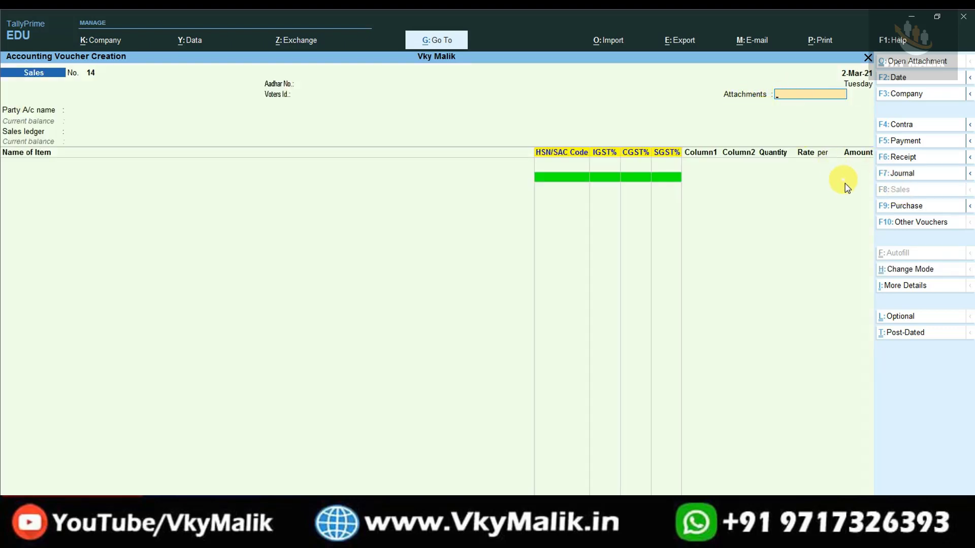
left_click(899, 206)
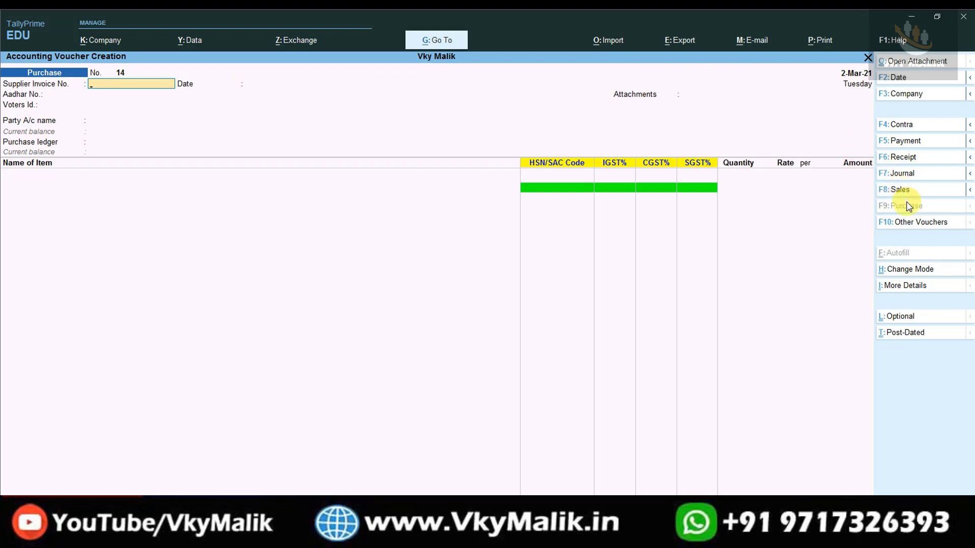
left_click(898, 190)
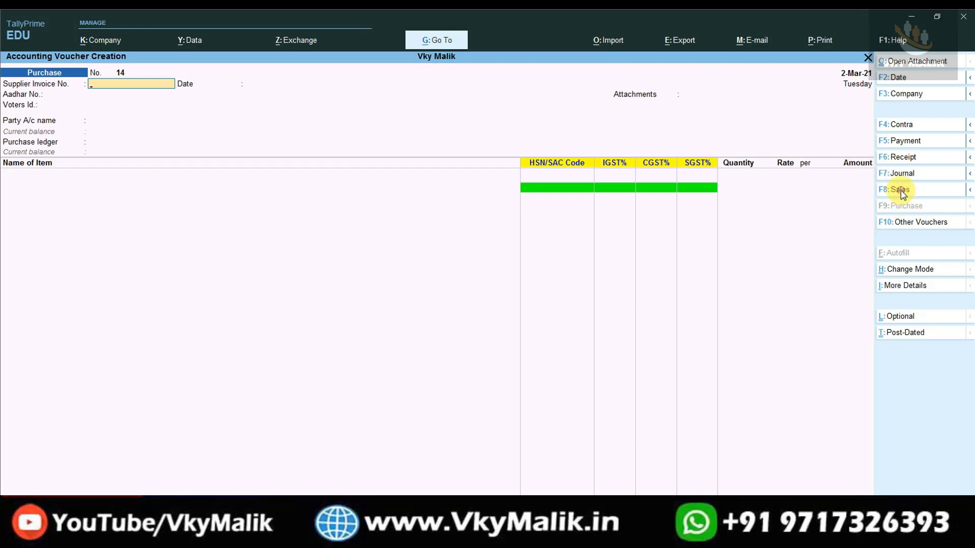
left_click(907, 141)
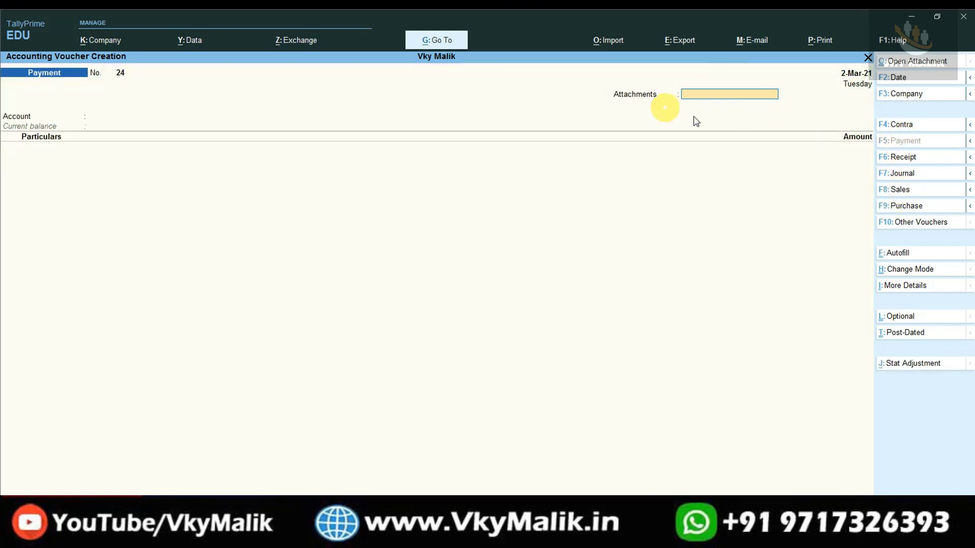
left_click(743, 93)
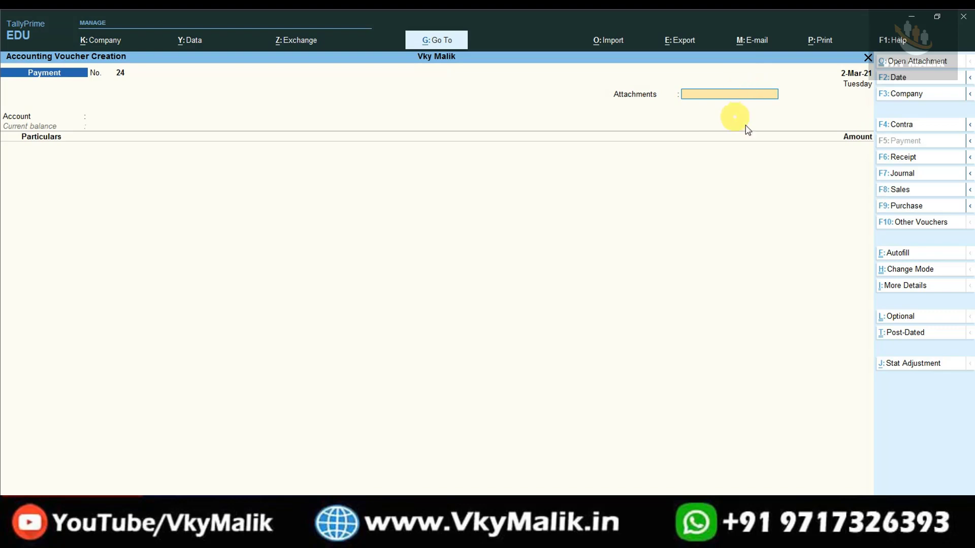
left_click(905, 208)
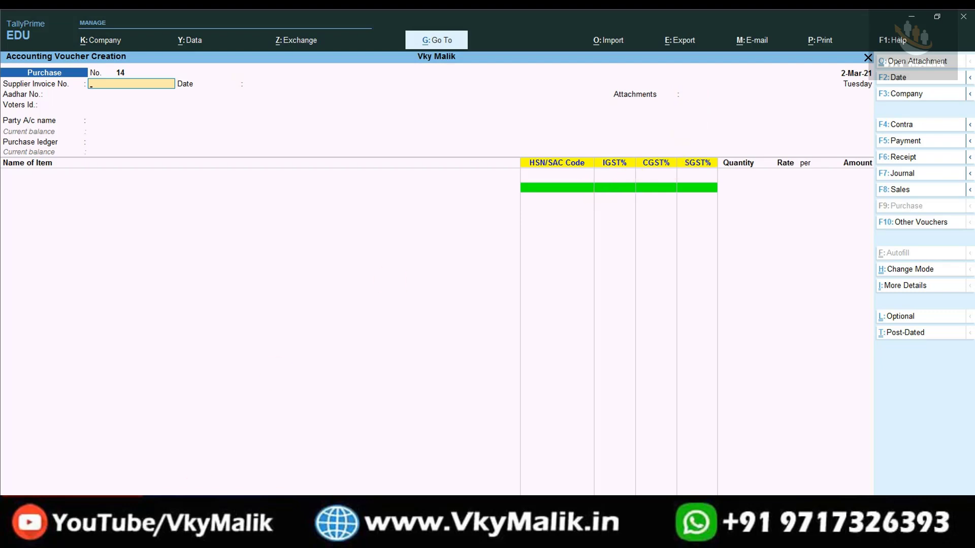
- Switch to Windows Explorer and view the Purchase Invoice image from the Pictures library
key("alt+Tab")
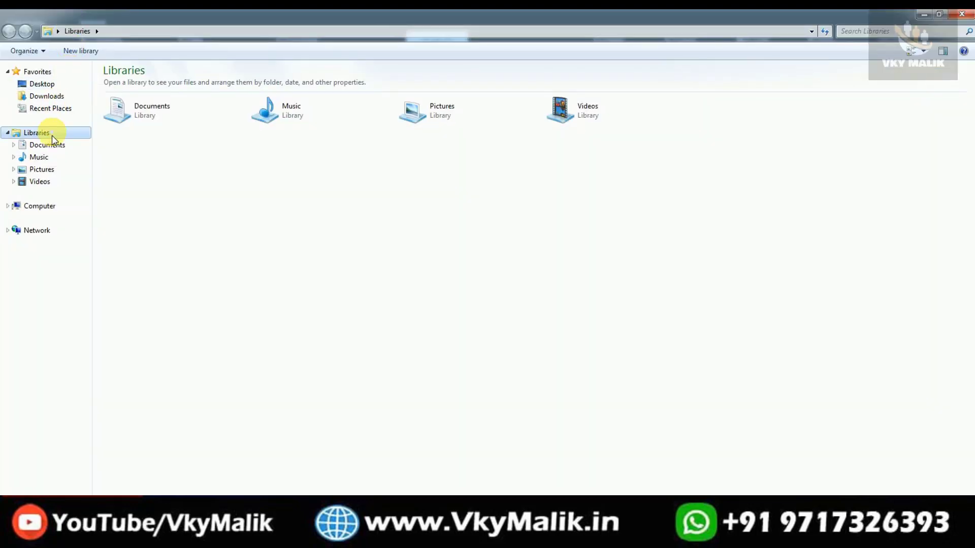
left_click(50, 169)
double_click(144, 140)
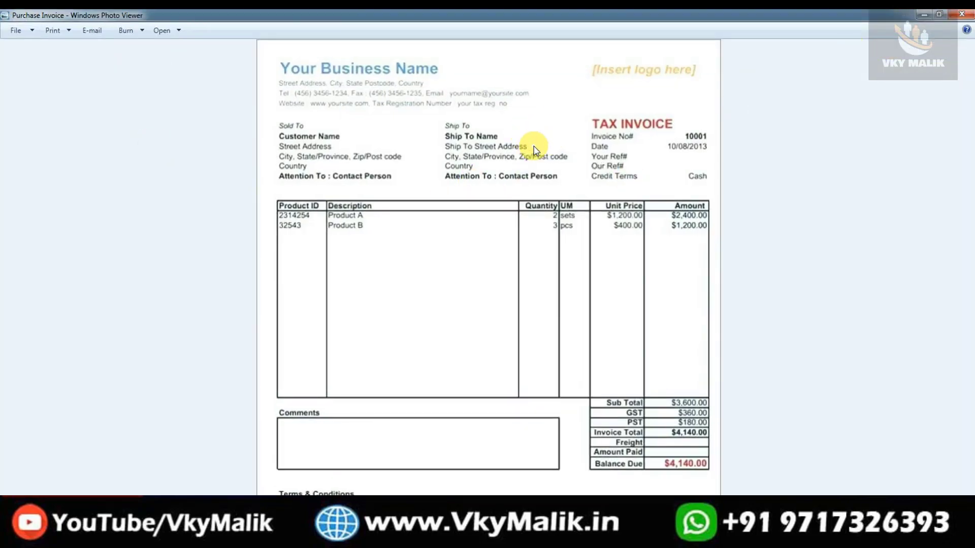
- Close the Purchase Invoice image, view the sample-cheque image from the Pictures library, and close it
left_click(961, 13)
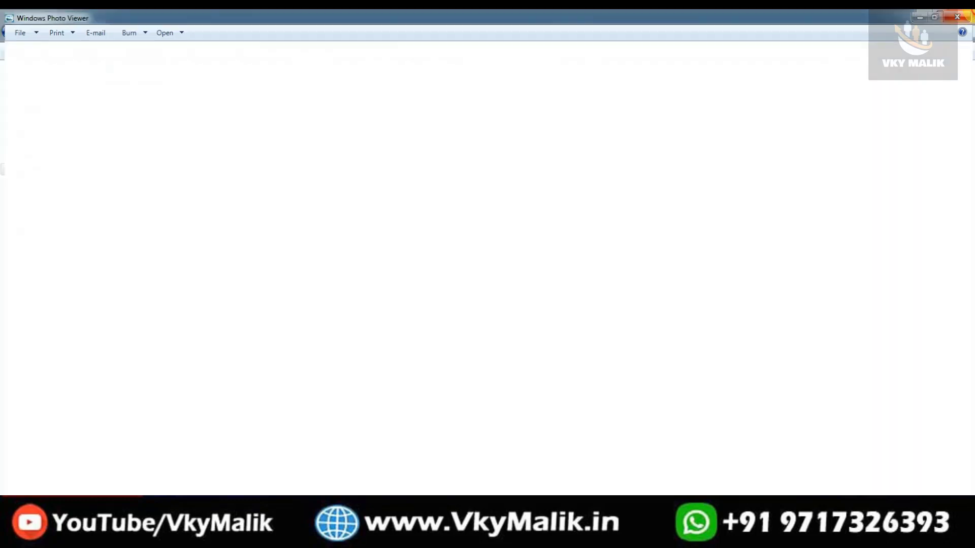
double_click(202, 143)
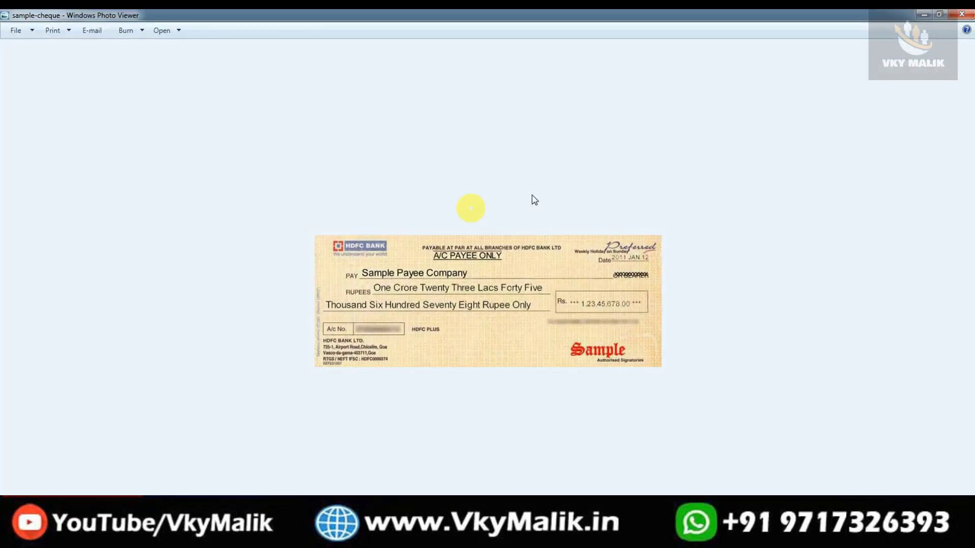
left_click(960, 14)
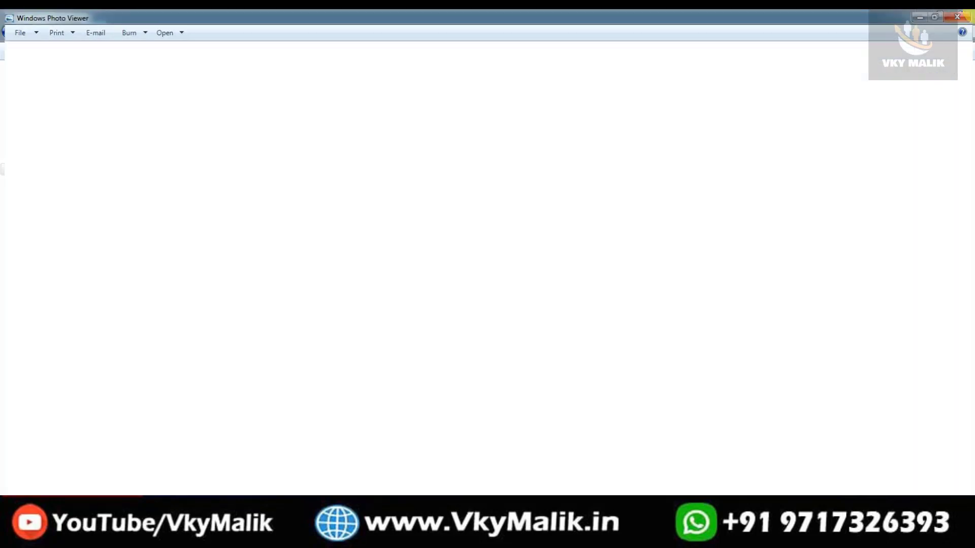
- Switch to TallyPrime and enter supplier invoice number 1000 dated 2-Mar-21 in the Purchase voucher
left_click(406, 534)
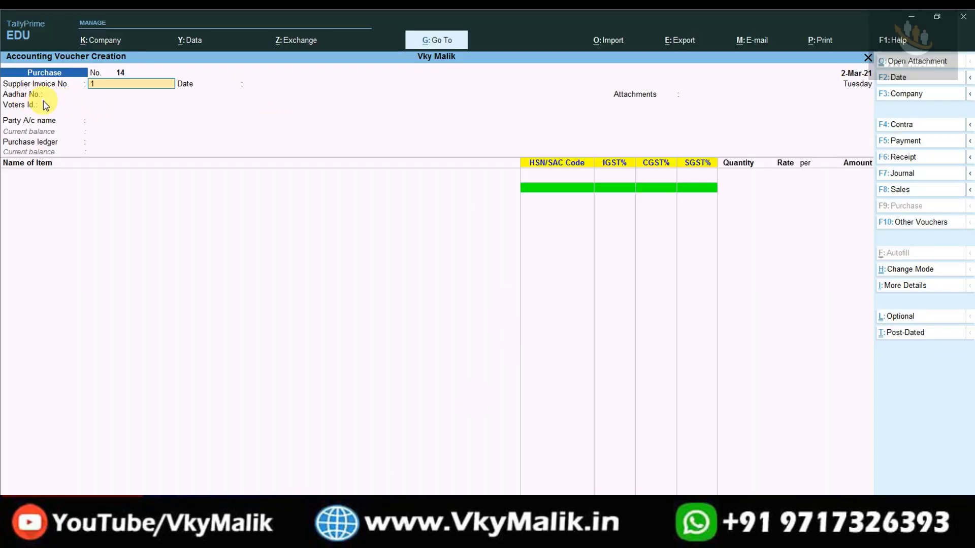
key("Return")
key("Return")
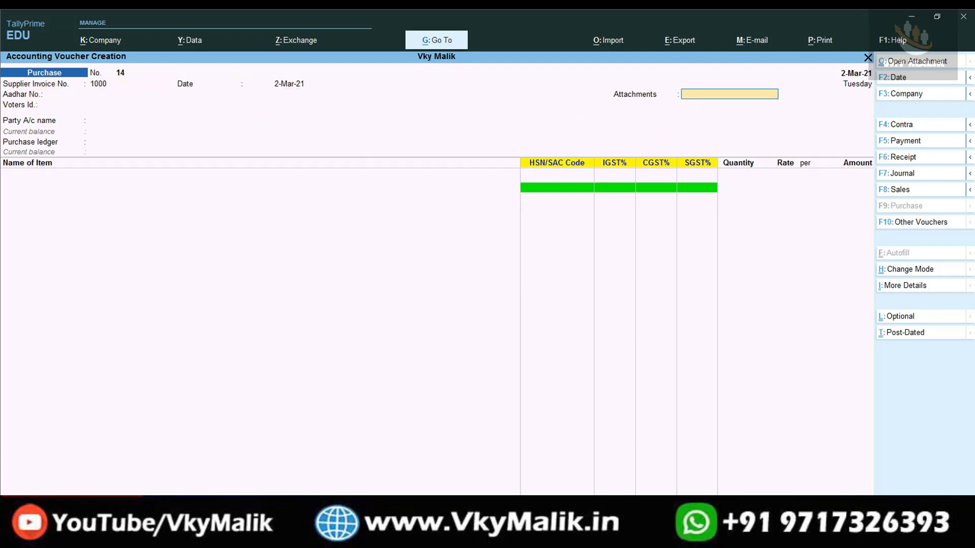
- Switch to Windows Explorer and copy the full file path of the Purchase Invoice image from its properties
left_click(114, 534)
left_click(133, 138)
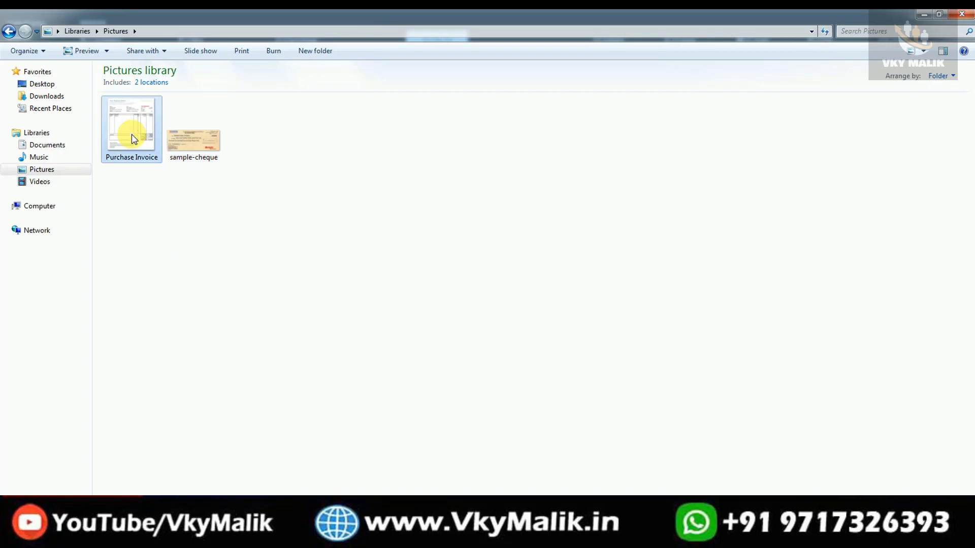
right_click(131, 132)
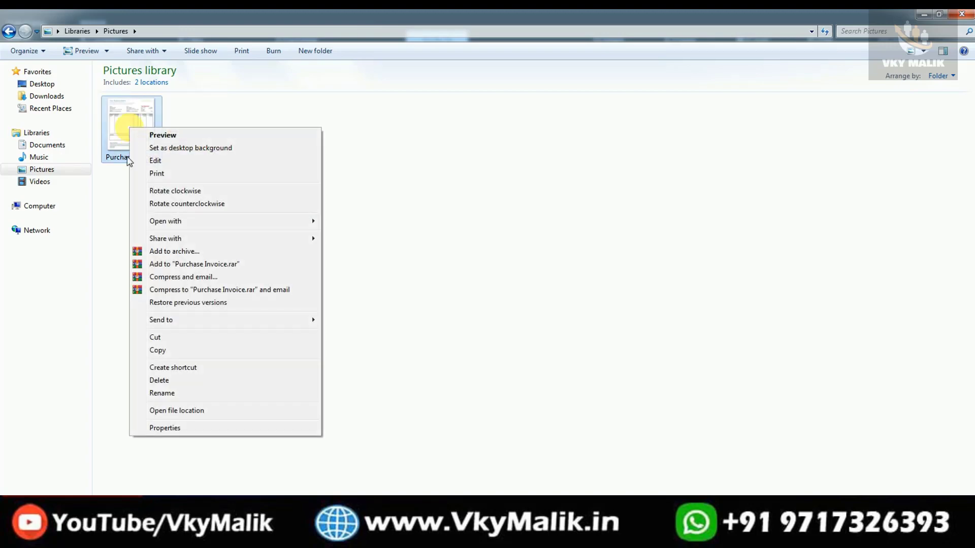
left_click(159, 427)
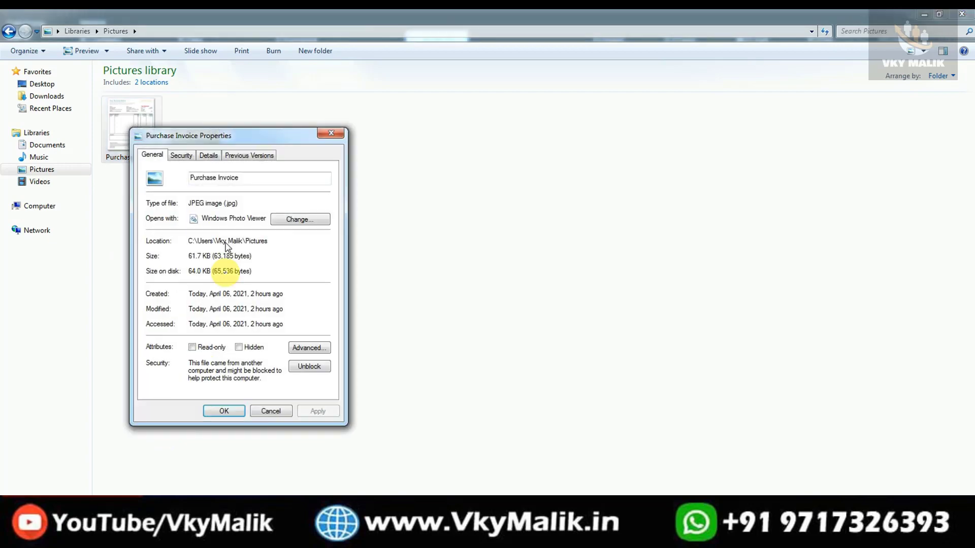
left_click(181, 154)
left_click_drag(191, 172, 366, 182)
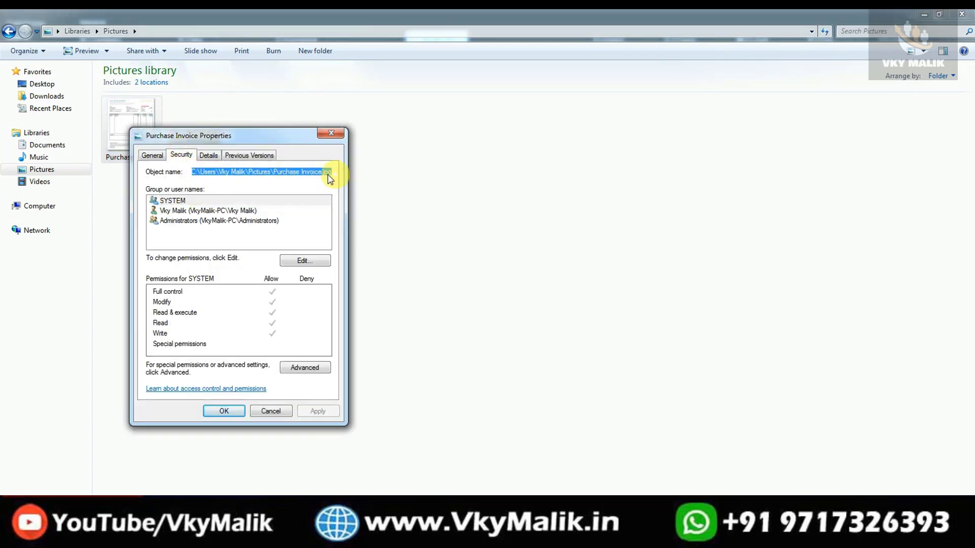
right_click(277, 172)
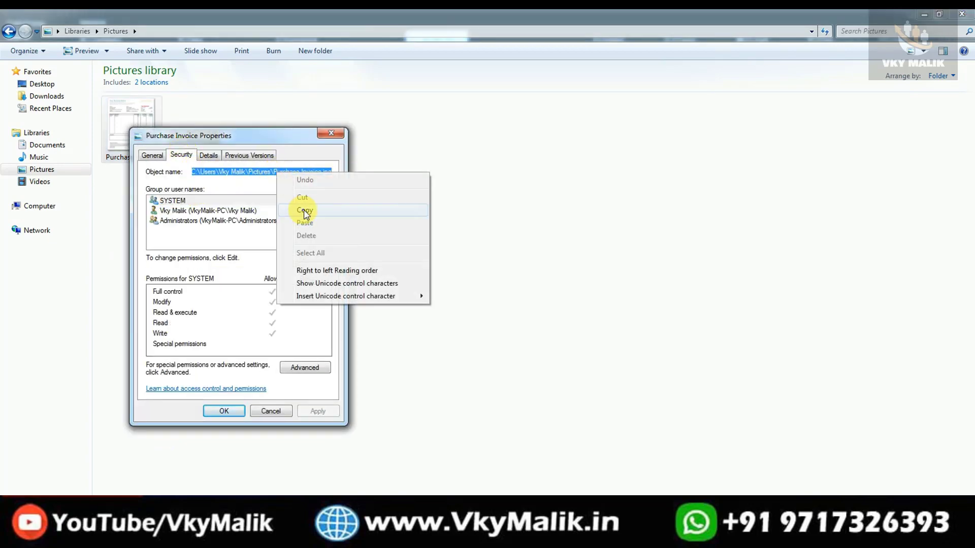
left_click(304, 210)
left_click(331, 133)
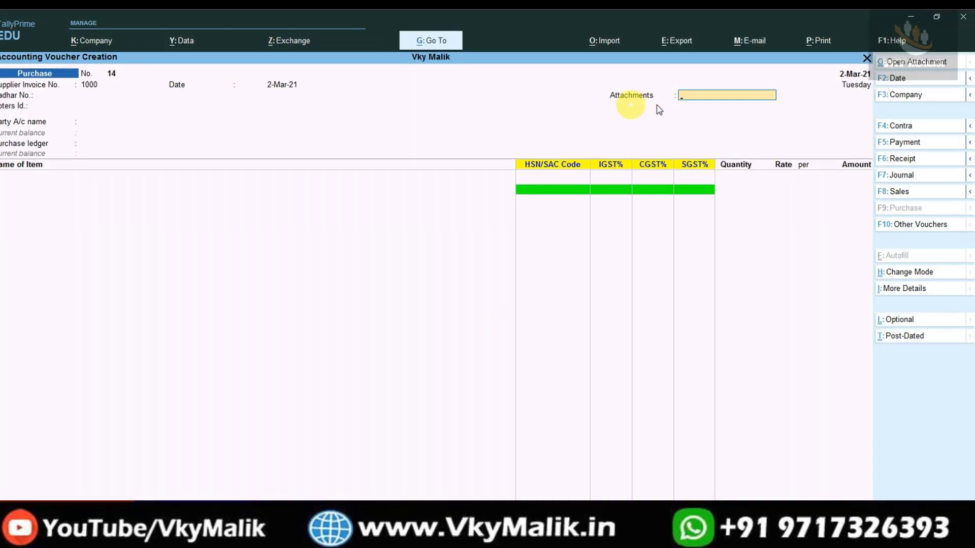
- Return to TallyPrime and paste the copied image path into the Purchase voucher's Attachments field
key("ctrl")
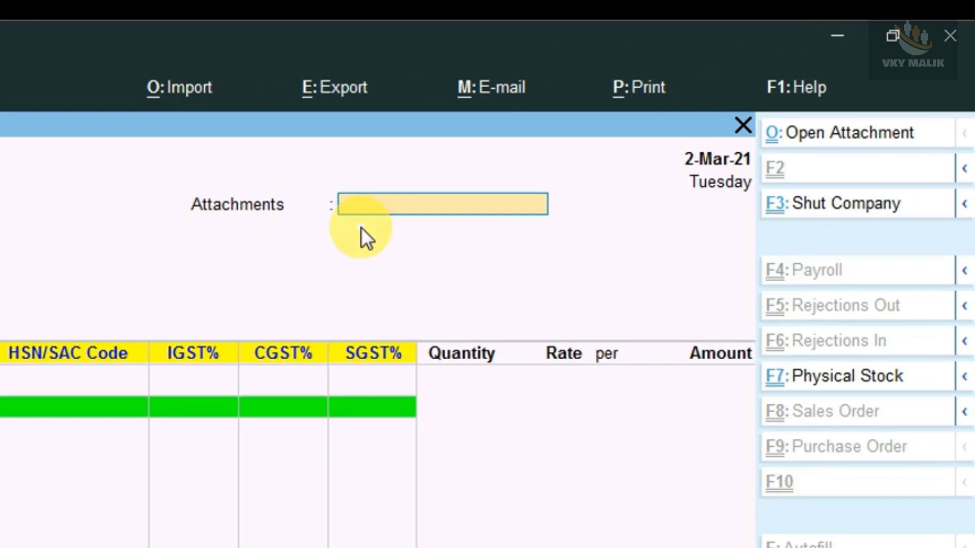
key("ctrl+v")
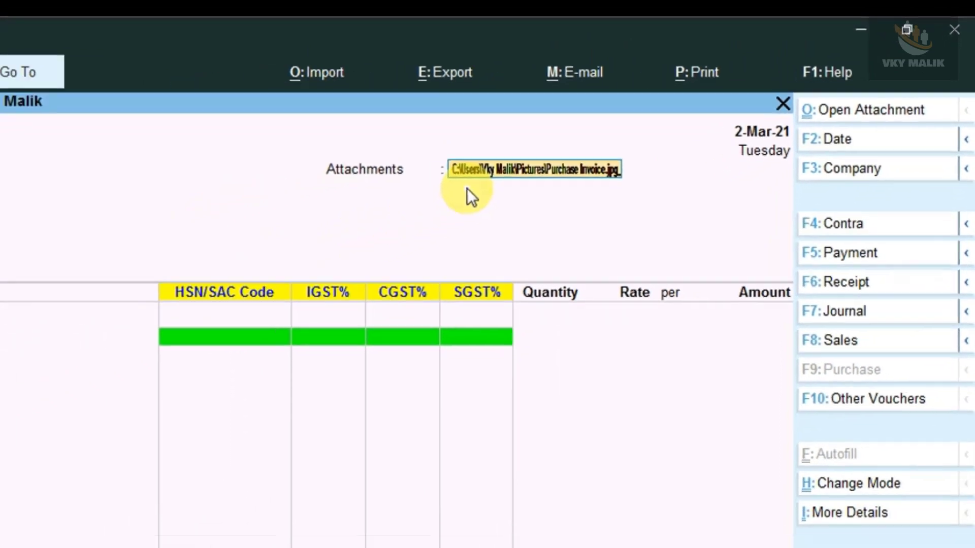
key("Return")
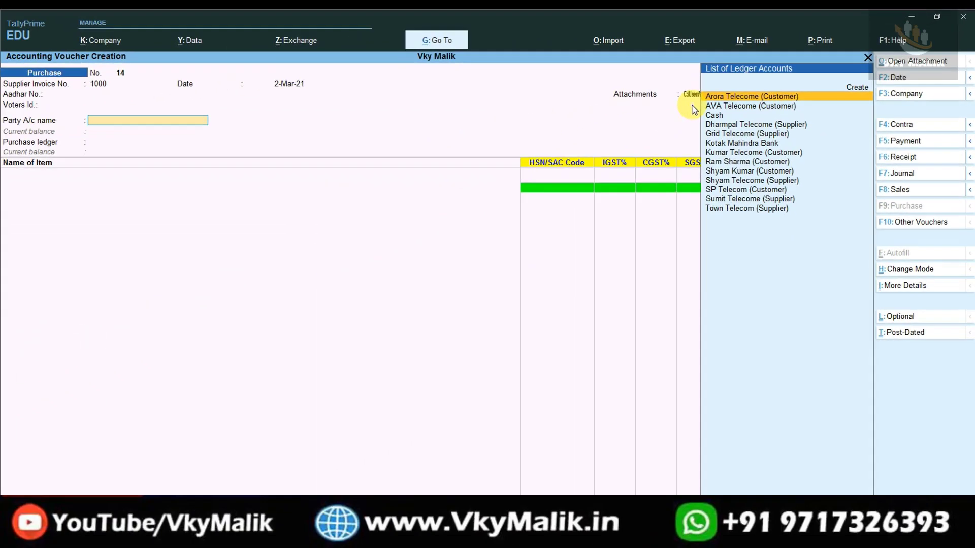
- Set the party account to Sumit Telecome (Supplier), leave the receipt details blank, and choose the Purchase ledger
type("Su")
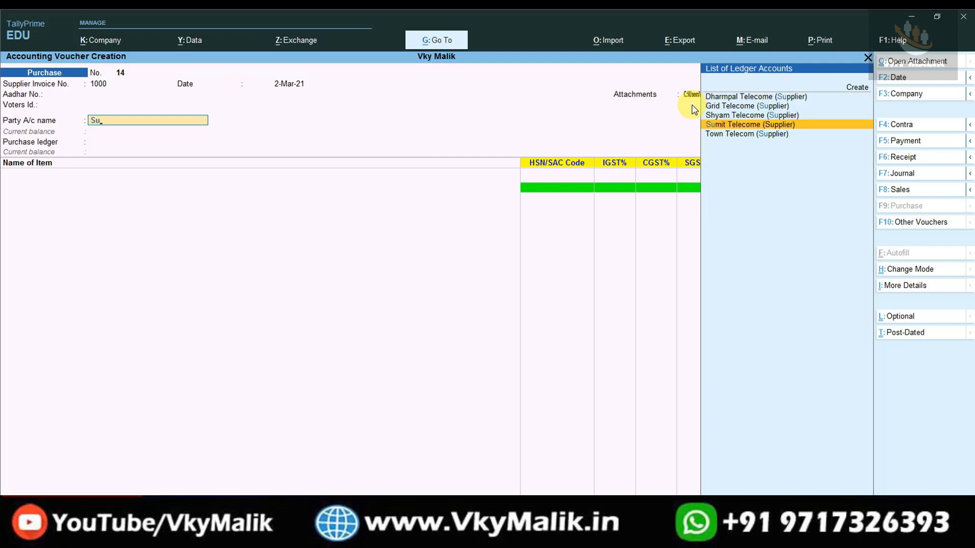
key("Return")
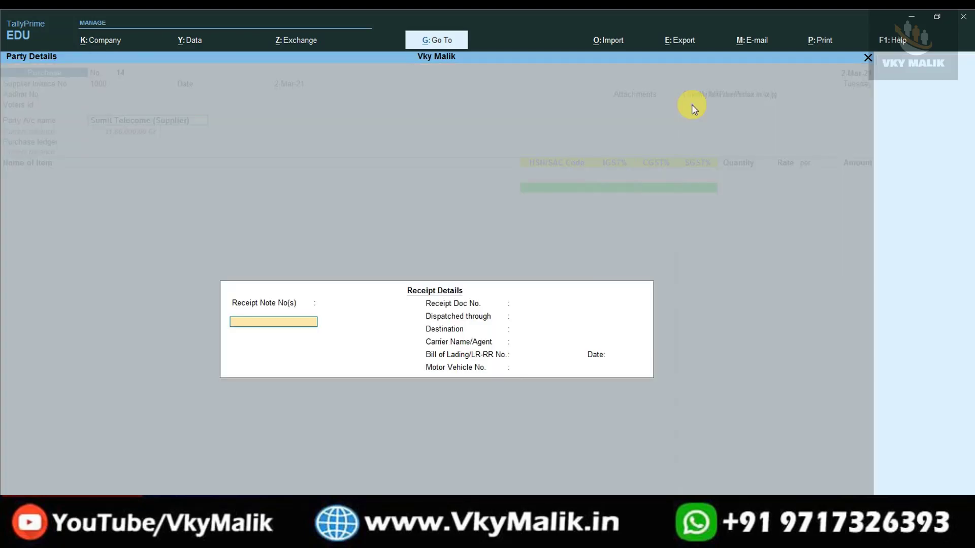
key("Return")
key("Return")
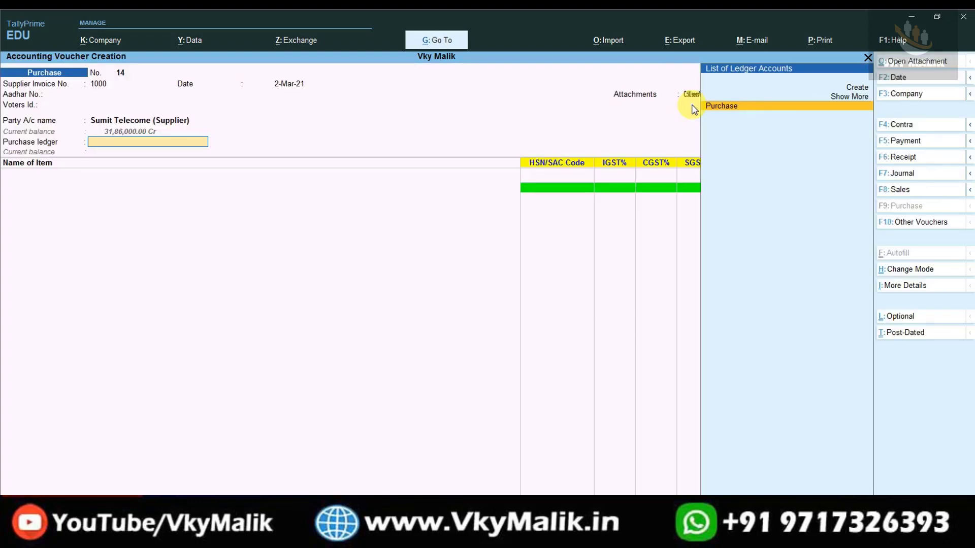
key("Return")
- Add the stock item Samsung M40 with a quantity of 100 Pcs at the rate of 16,300.00
key("Down")
key("Down")
key("Down")
key("Down")
key("Down")
key("Down")
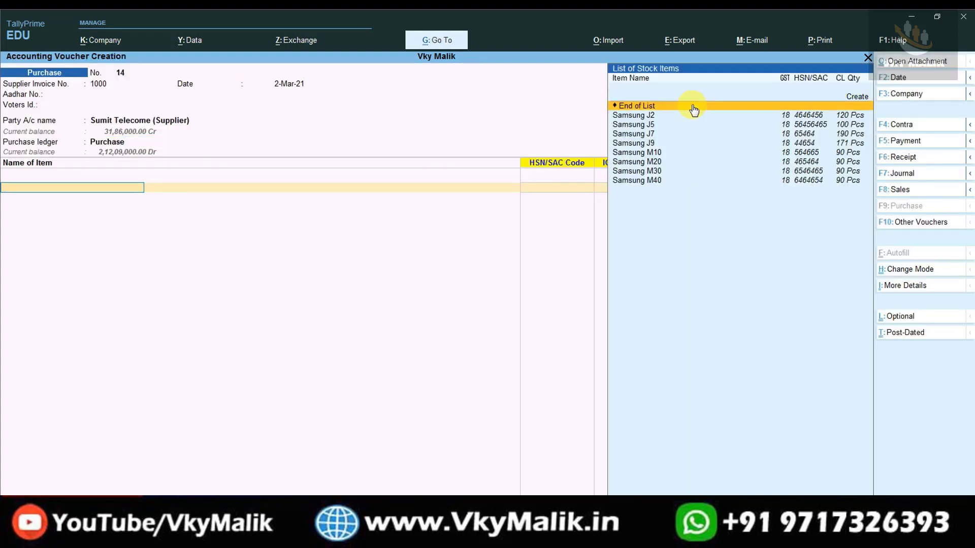
key("Down")
key("Down")
key("Down")
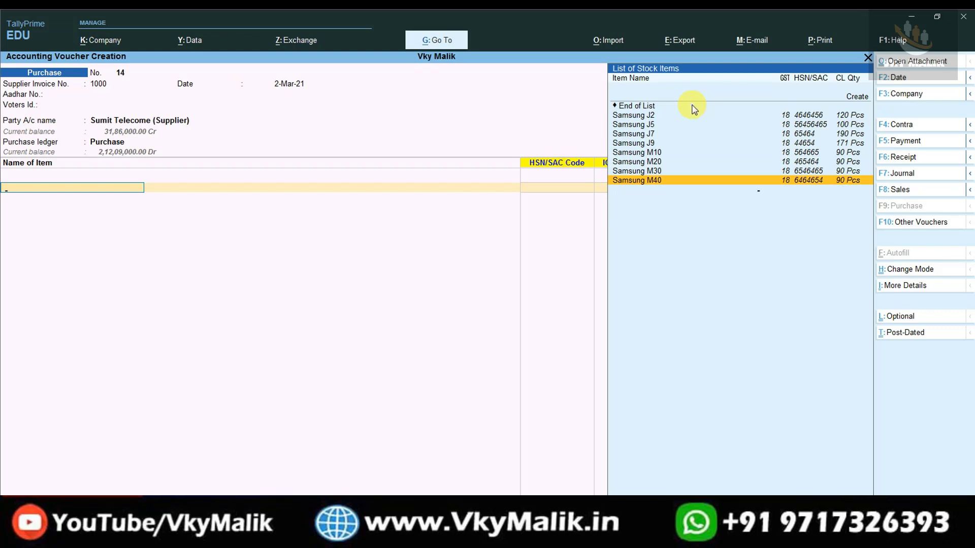
key("Return")
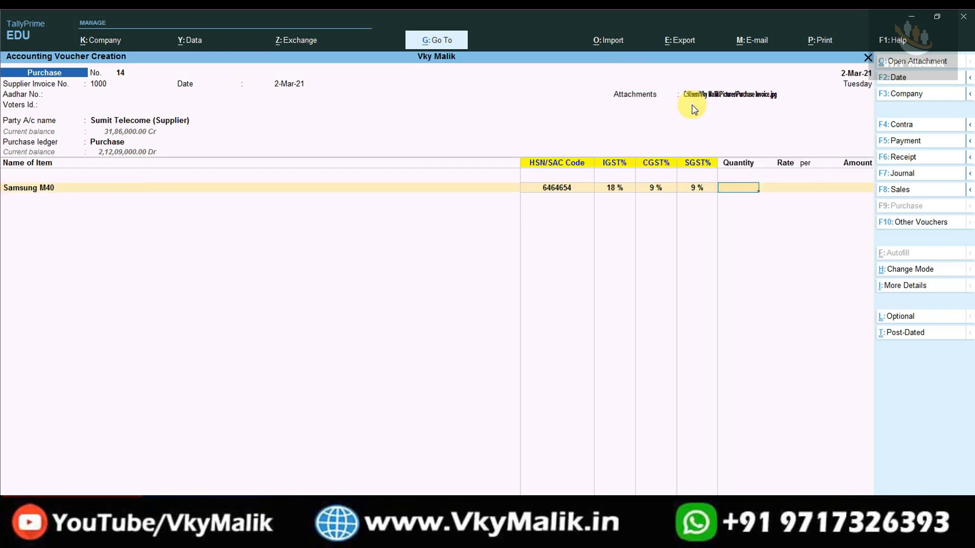
type("100")
key("Return")
key("Return")
key("Return")
key("Return")
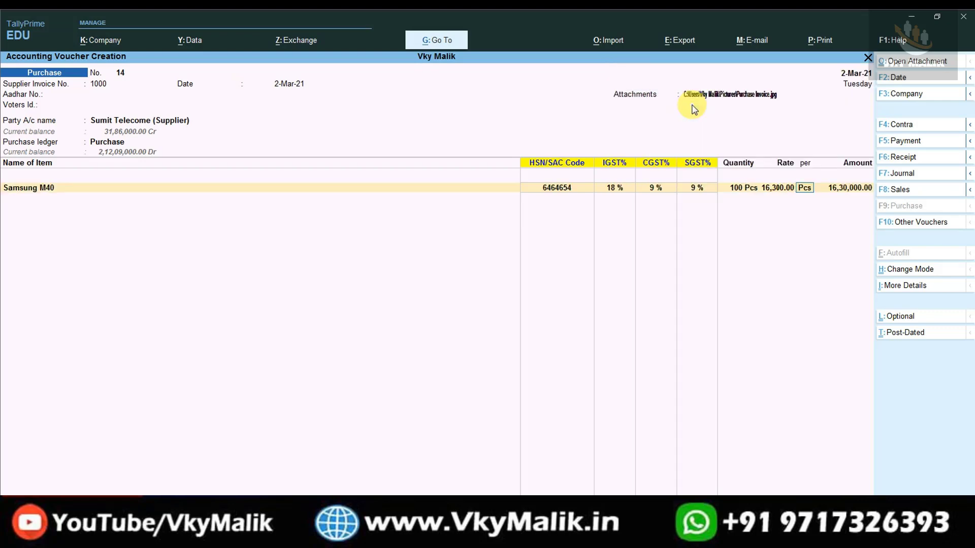
- Add the CGST and SGST tax ledgers with their calculated amounts and save the Purchase voucher
type("cgst")
key("Return")
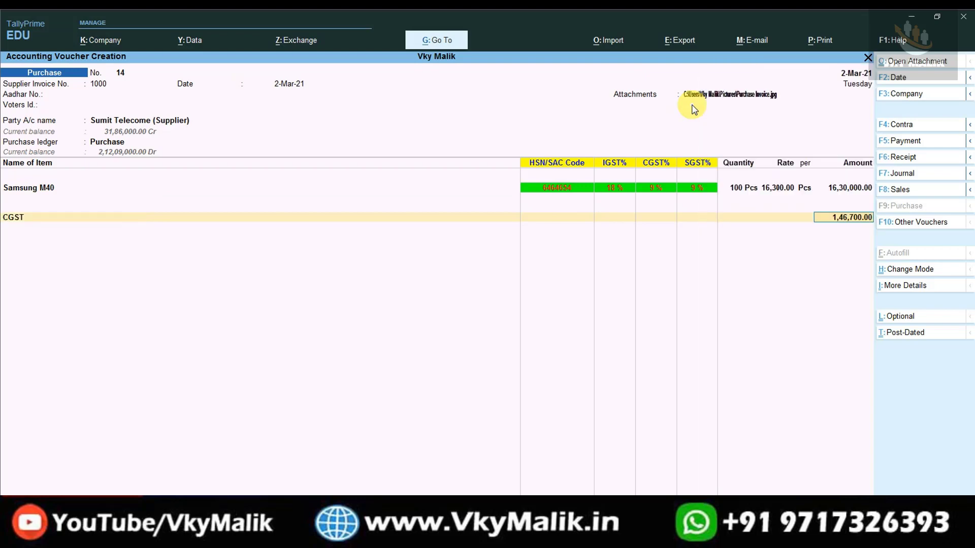
key("Return")
type("sgst")
key("Return")
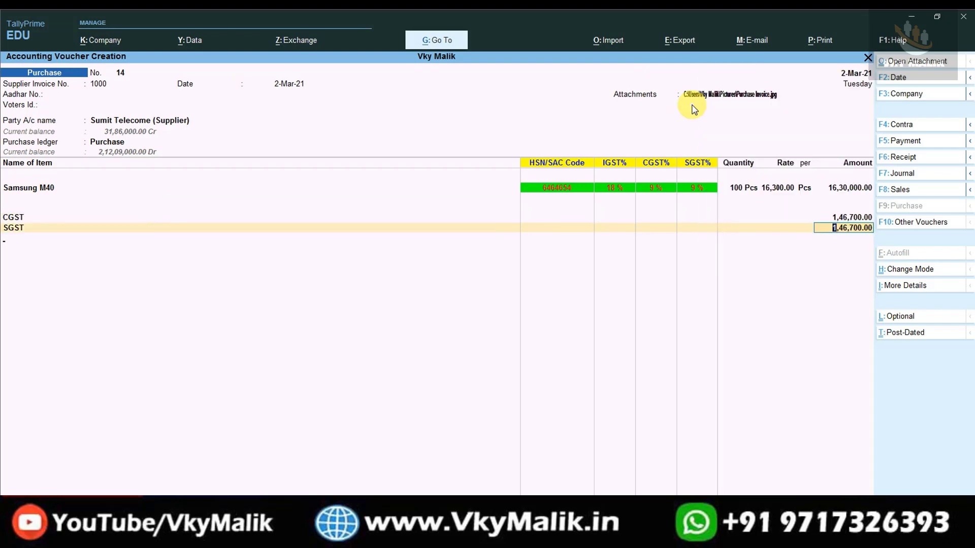
key("Return")
key("ctrl")
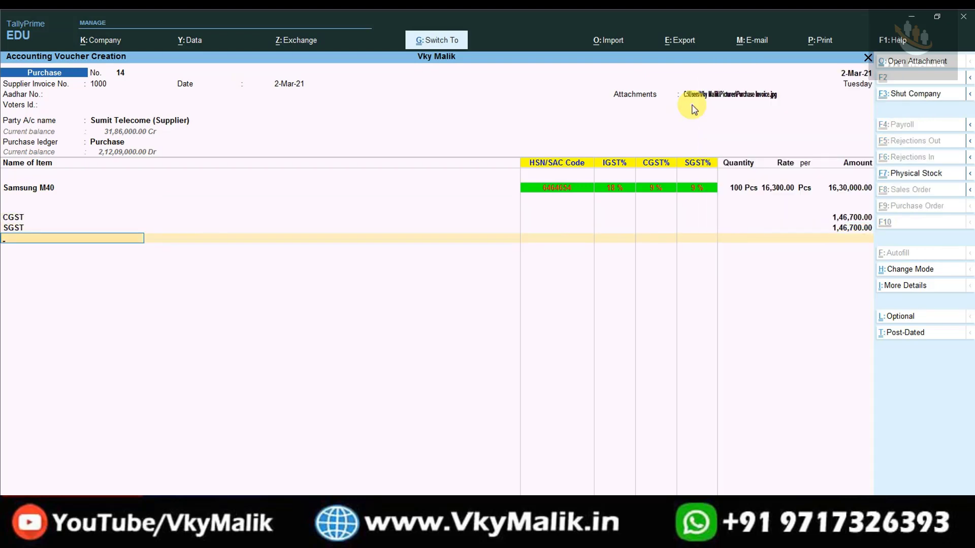
key("ctrl+a")
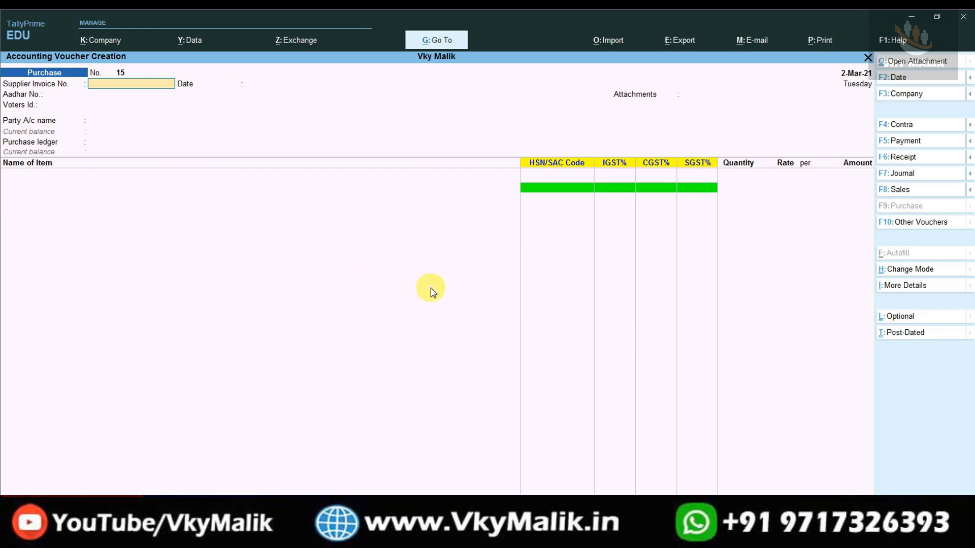
- Reopen the saved Purchase voucher No. 14, view its attached invoice image, and return to the voucher
key("Page_Up")
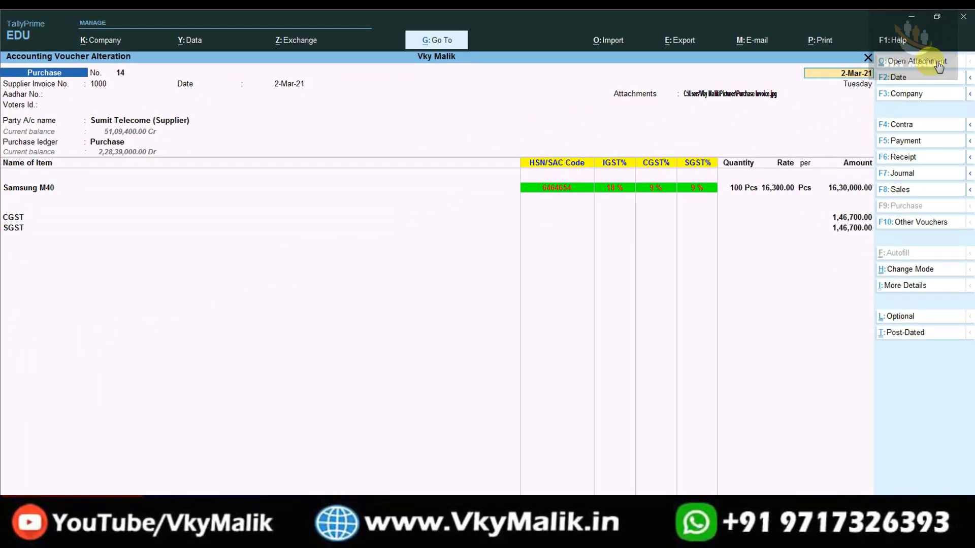
left_click(905, 62)
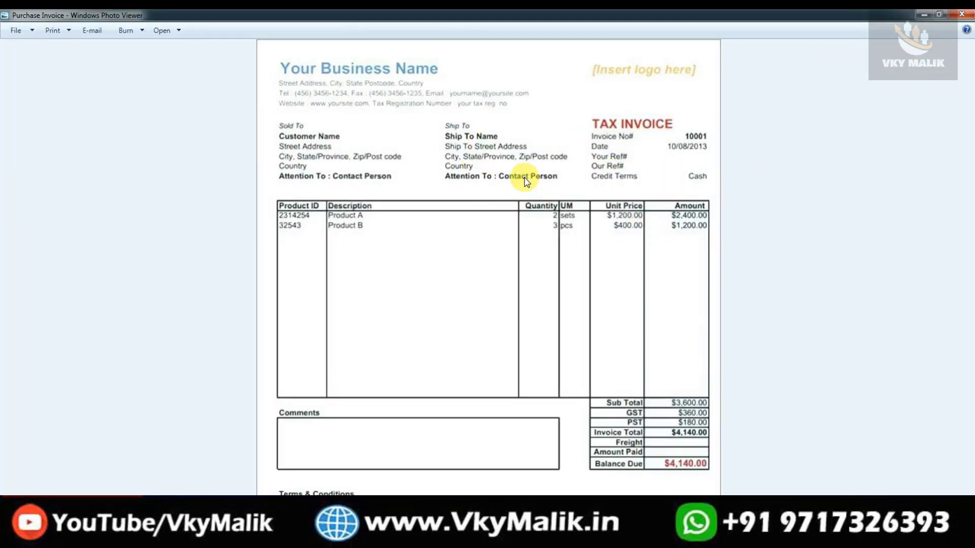
left_click(961, 14)
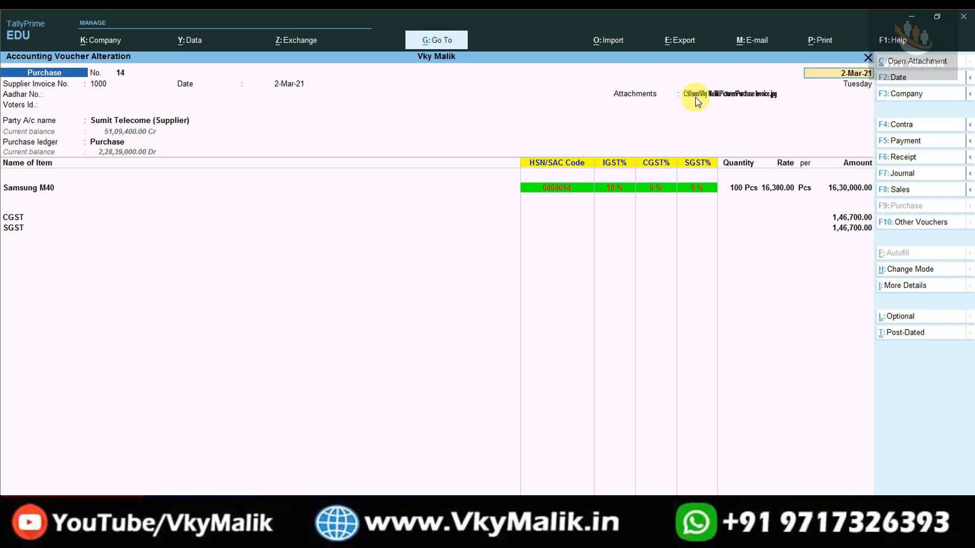
left_click(919, 66)
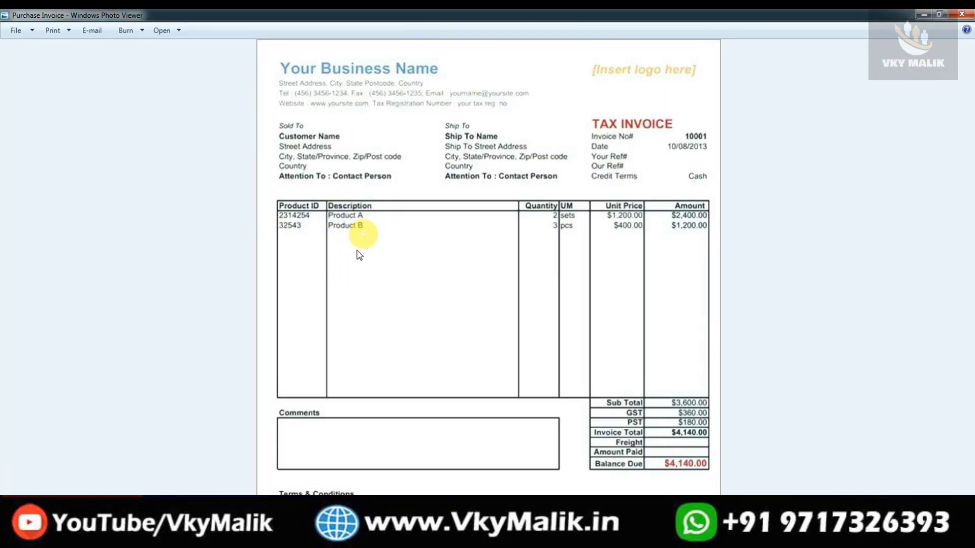
left_click(962, 15)
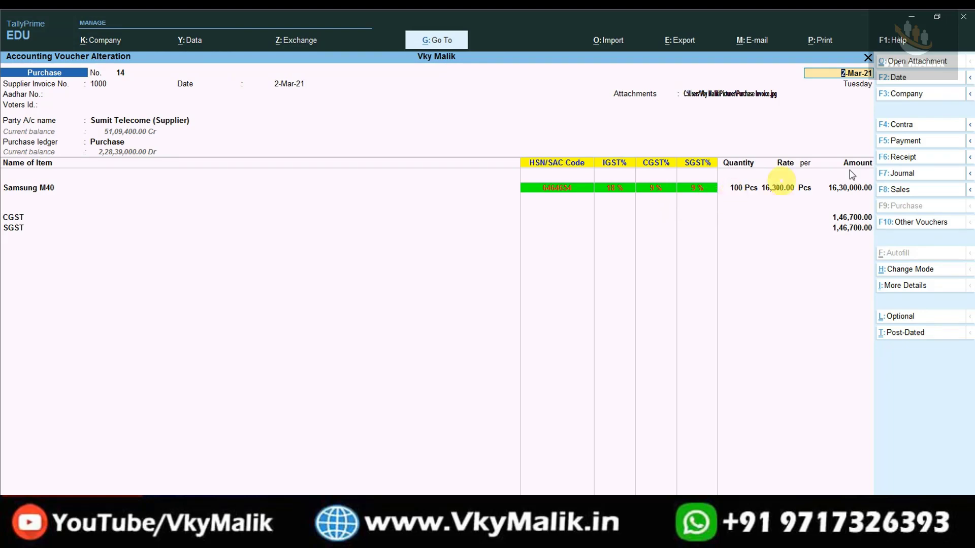
- Start a new Payment voucher and copy the sample-cheque image's full path from its properties in Windows Explorer for the Attachments field
left_click(908, 142)
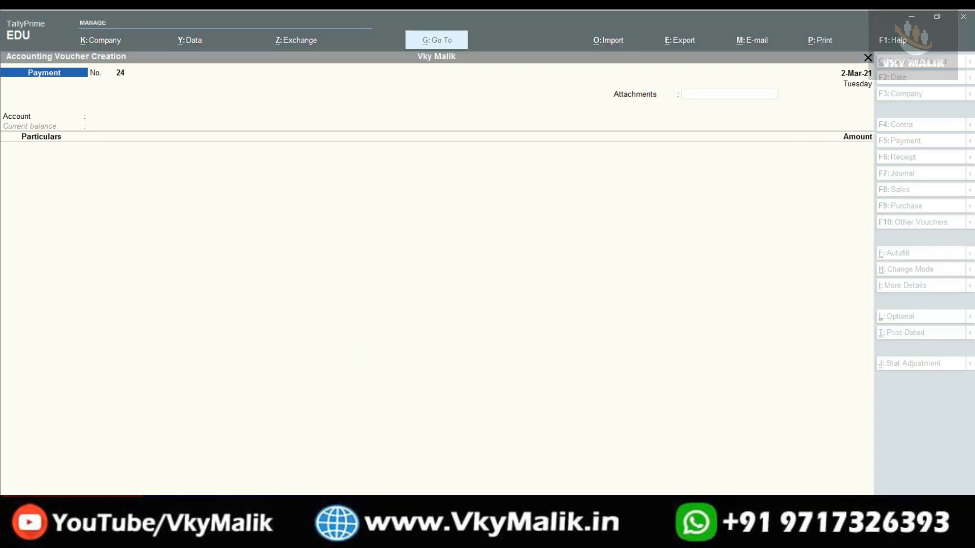
left_click(83, 482)
right_click(185, 139)
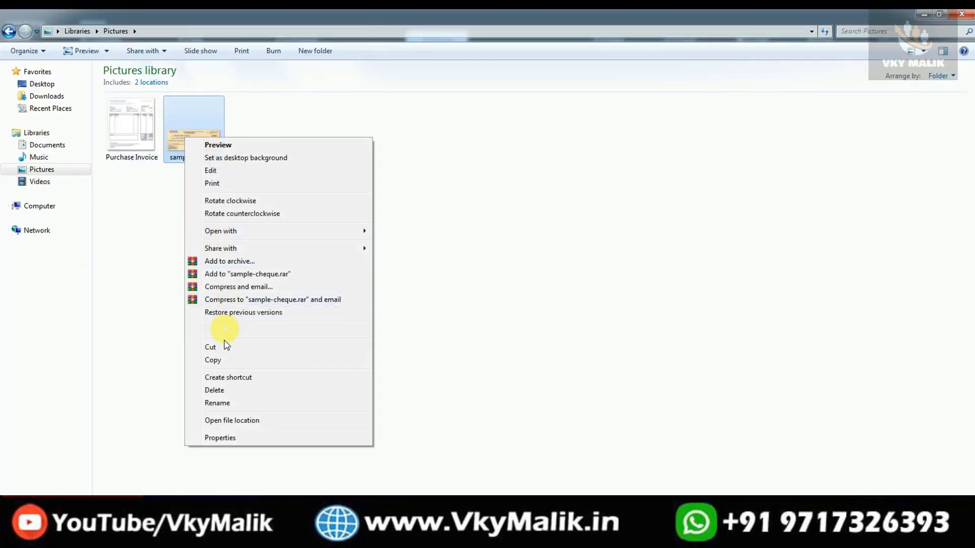
left_click(217, 438)
left_click(237, 164)
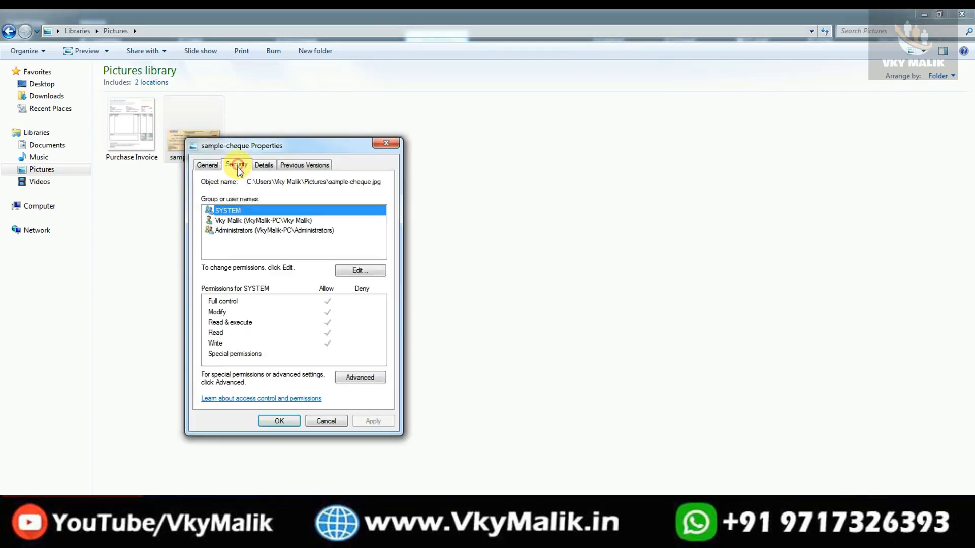
left_click_drag(247, 182, 424, 201)
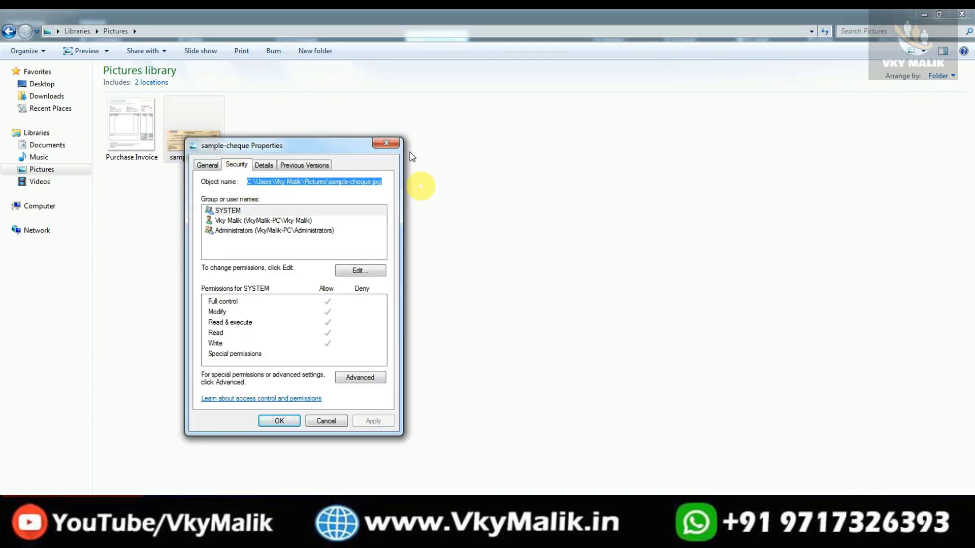
left_click(387, 144)
key("alt+Tab")
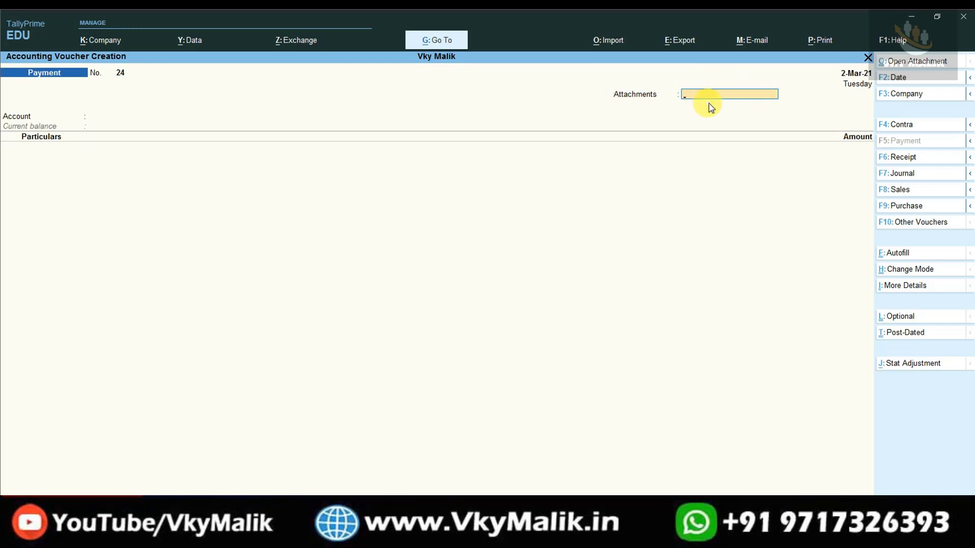
- Paste the copied sample-cheque image path as the Payment voucher's attachment and choose Kotak Mahindra Bank as the account
key("ctrl+alt+v")
key("Return")
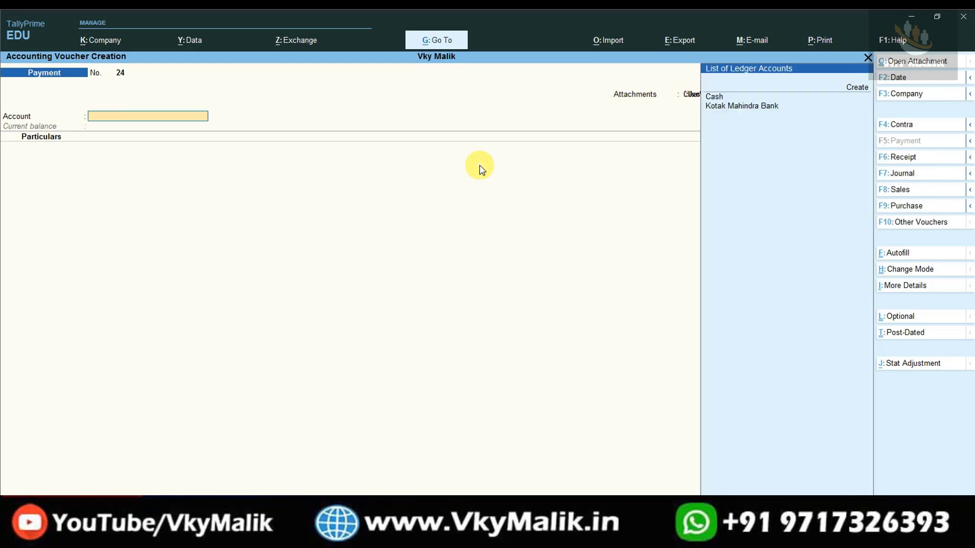
key("Down")
key("Down")
key("Return")
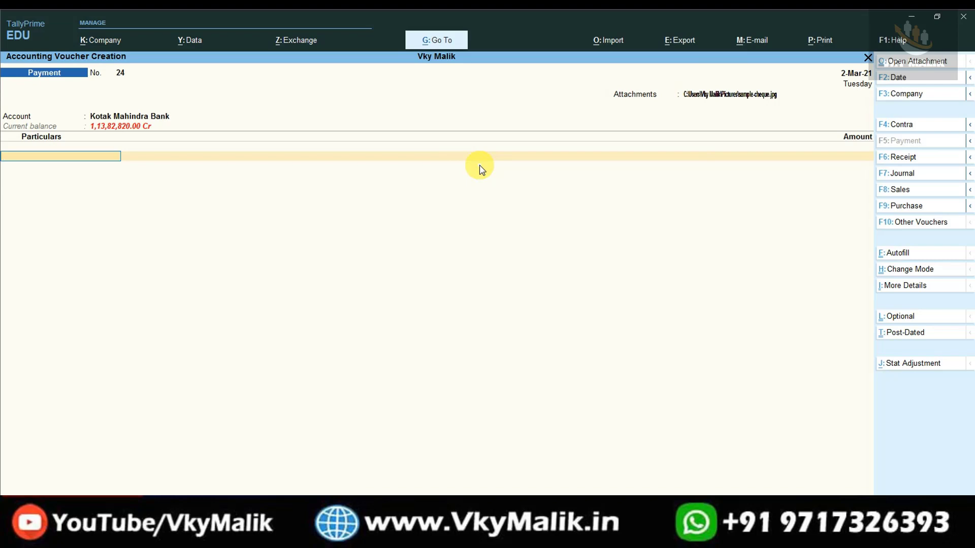
- Add Sumit Telecome (Supplier) to the Payment voucher's particulars with an amount of 50,000.00
type("Sup")
key("Down")
key("Down")
key("Down")
key("Down")
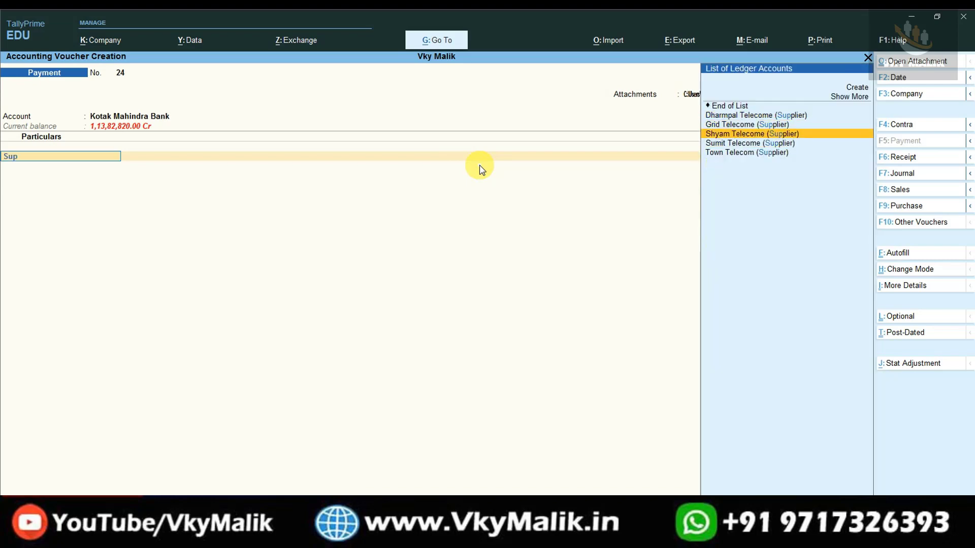
key("Return")
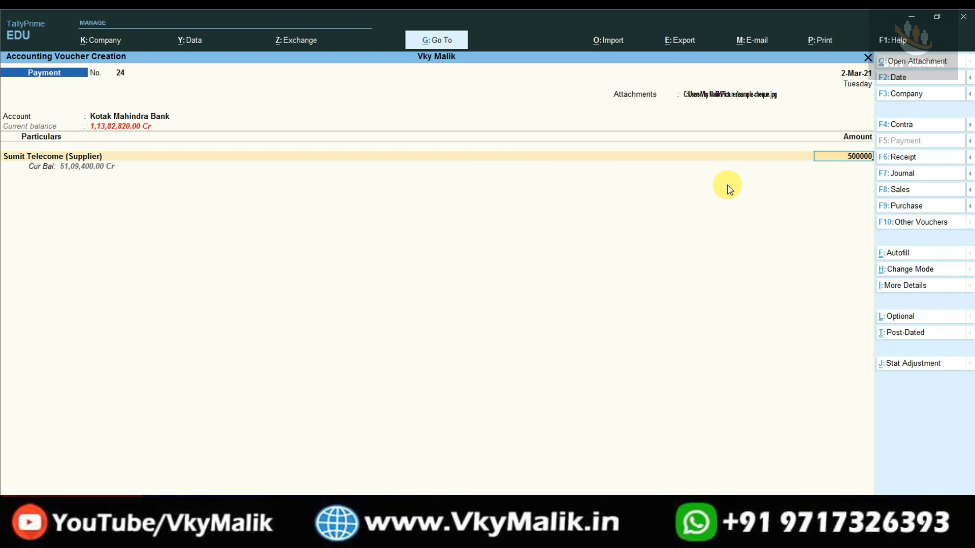
type("500000")
key("BackSpace")
key("Return")
- Allocate the 50,000.00 payment as Agst Ref to bill 1000 and save the Payment voucher
key("Return")
key("Return")
key("Return")
key("Return")
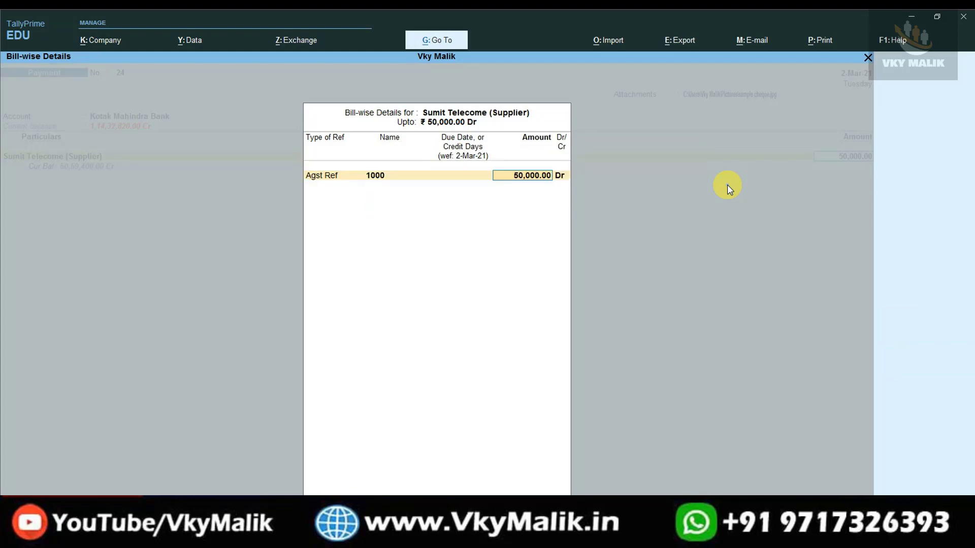
key("Return")
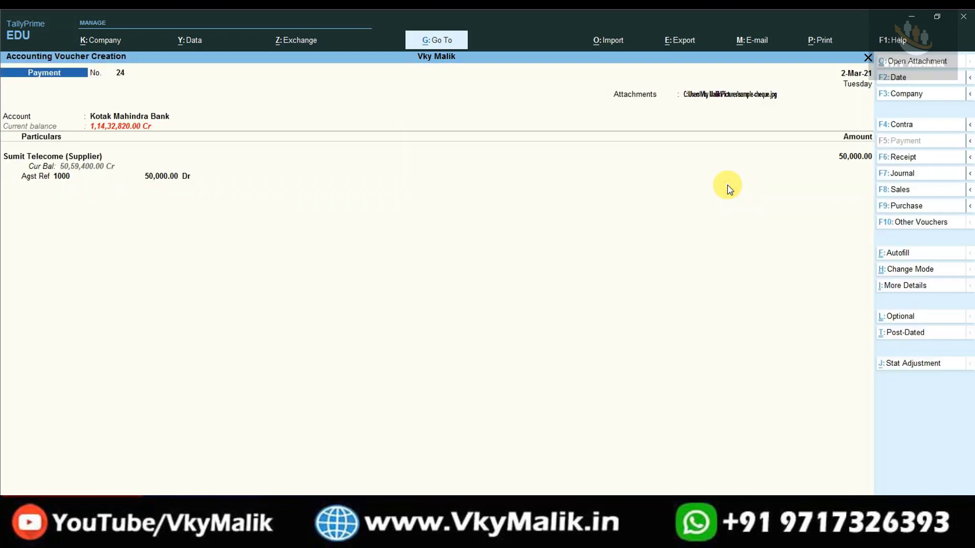
key("Return")
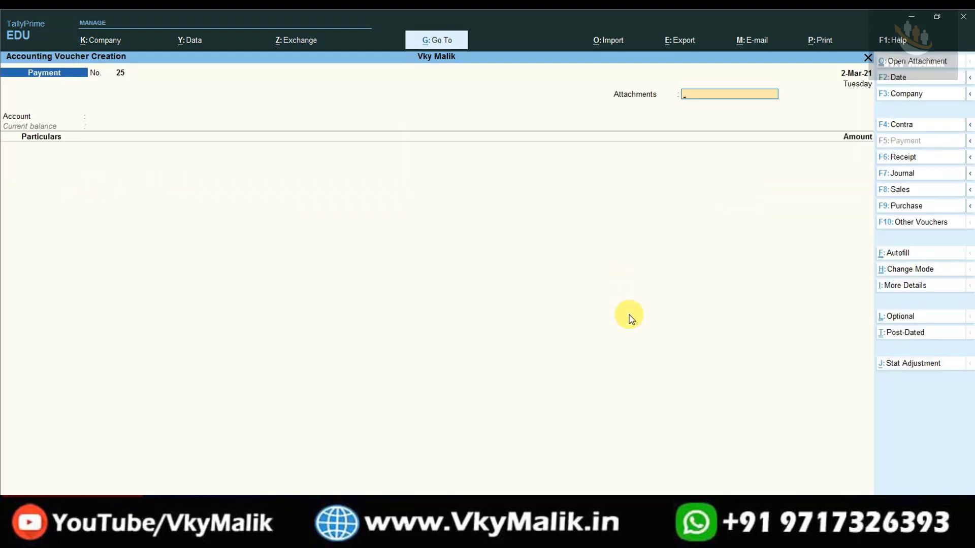
- Reopen the saved Payment voucher No. 24, view its attached cheque image, and leave the voucher
key("Page_Up")
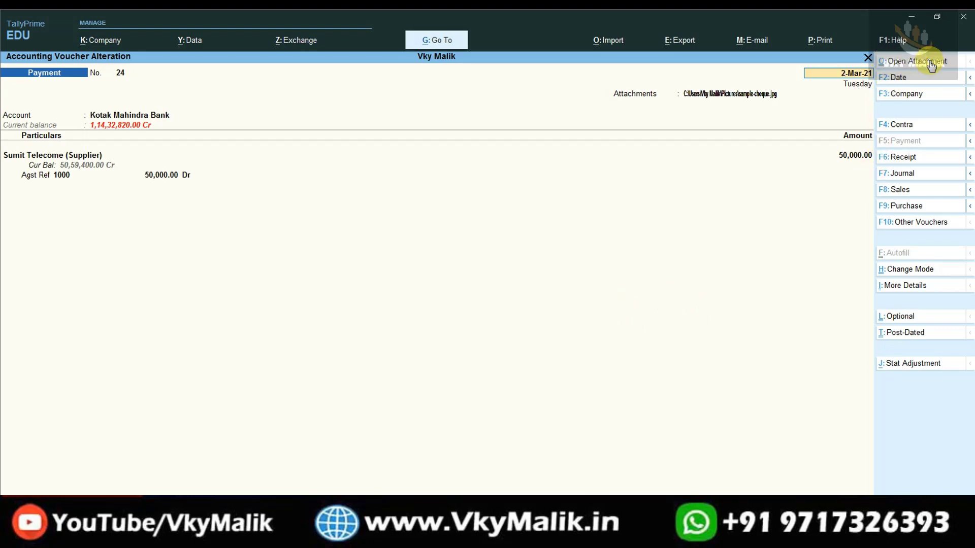
left_click(930, 63)
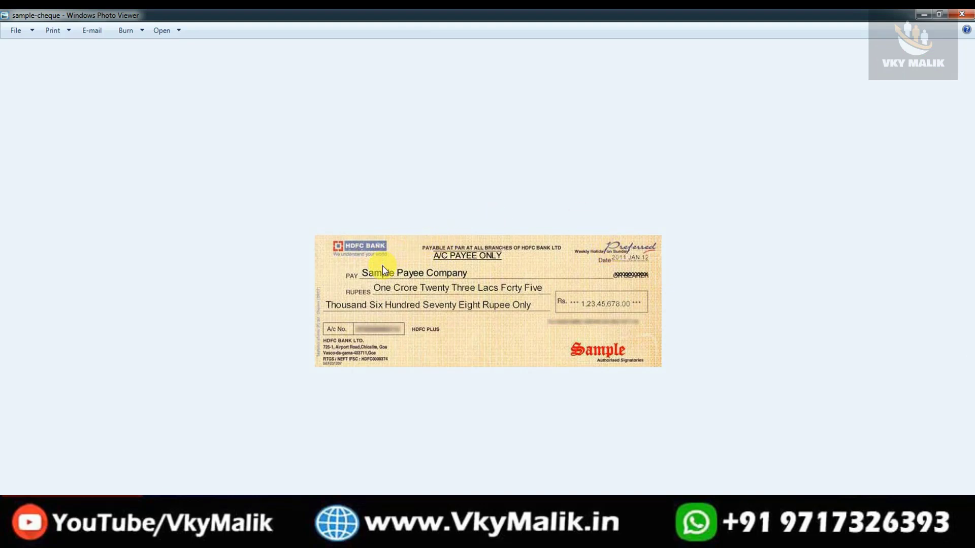
left_click(961, 13)
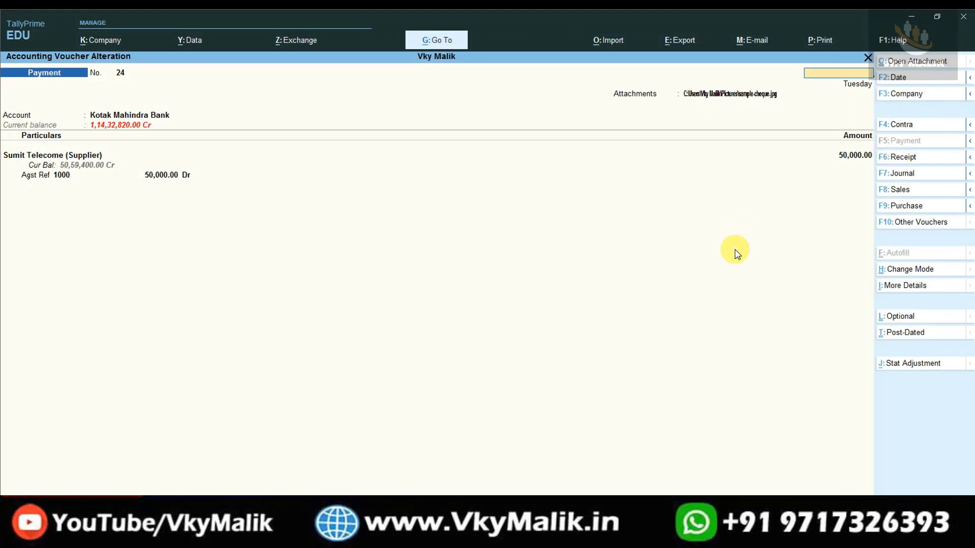
key("Escape")
key("Escape")
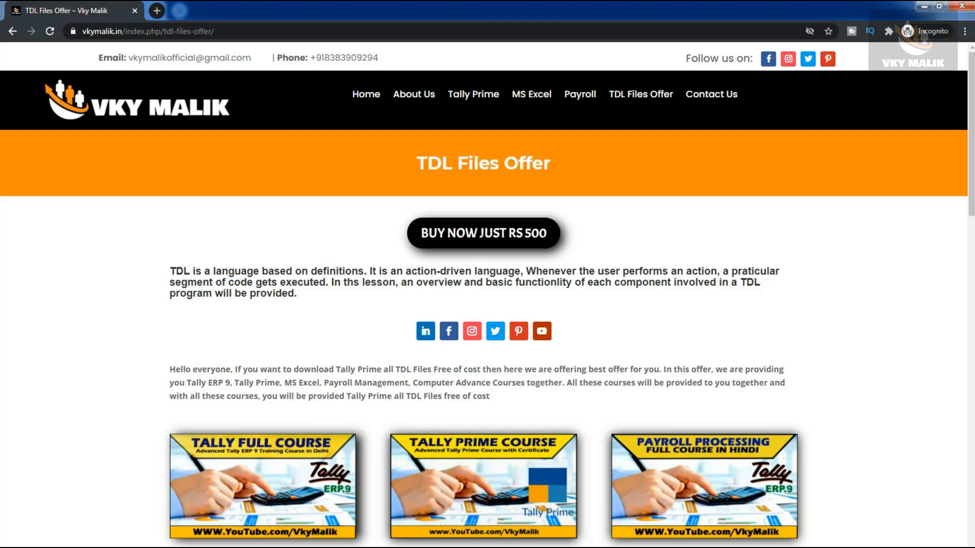
- In the browser, examine the included courses, the list of TallyPrime TDL files and the contact form on the TDL Files Offer page
scroll(484, 295, "down", 6)
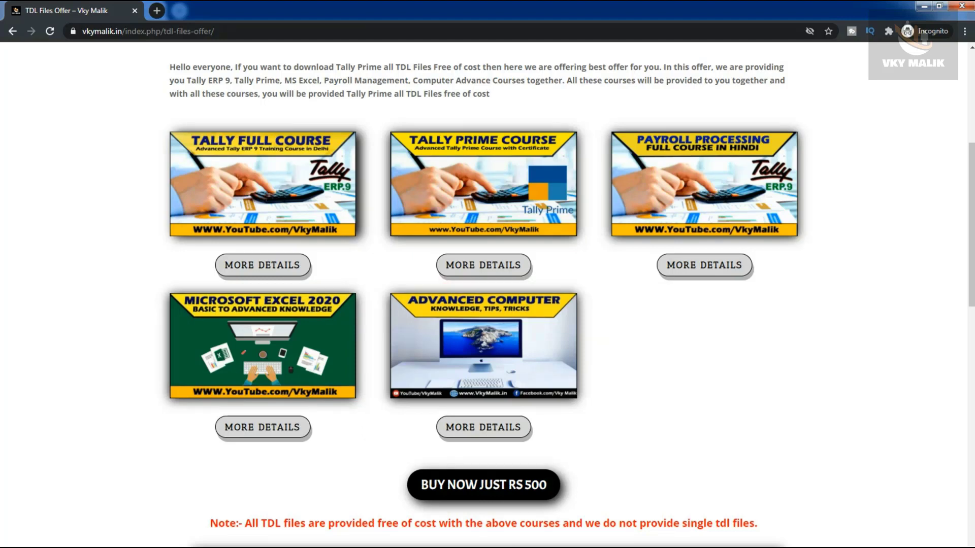
scroll(488, 295, "down", 8)
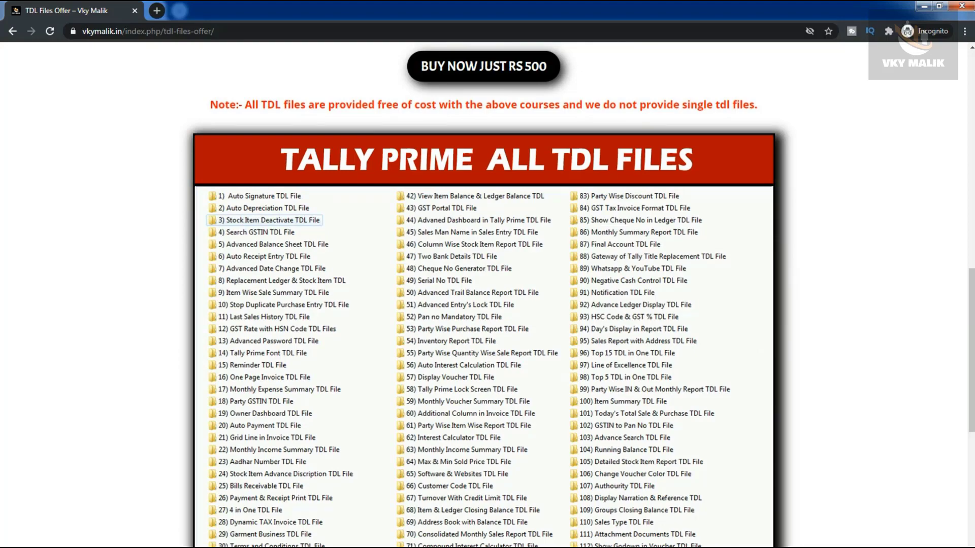
scroll(488, 294, "down", 10)
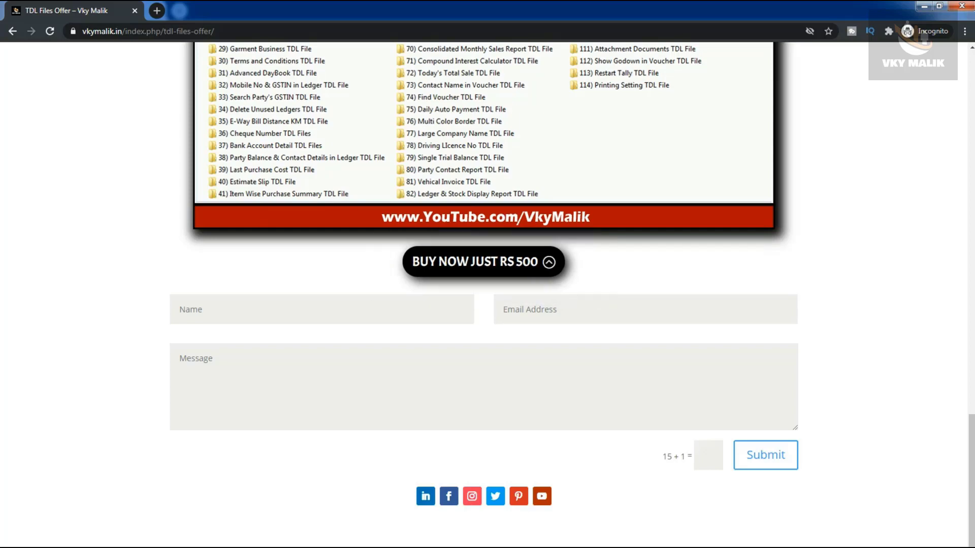
scroll(487, 294, "up", 20)
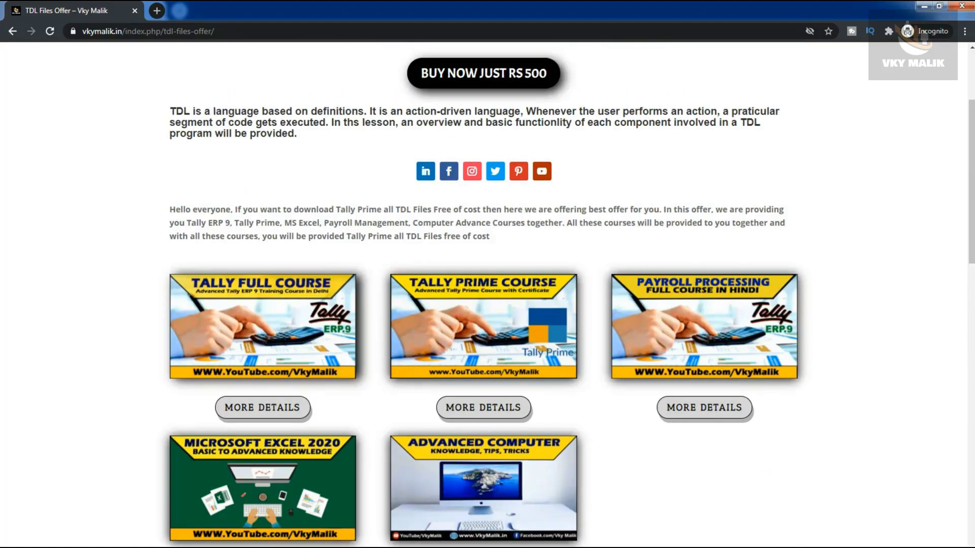
scroll(487, 295, "down", 2)
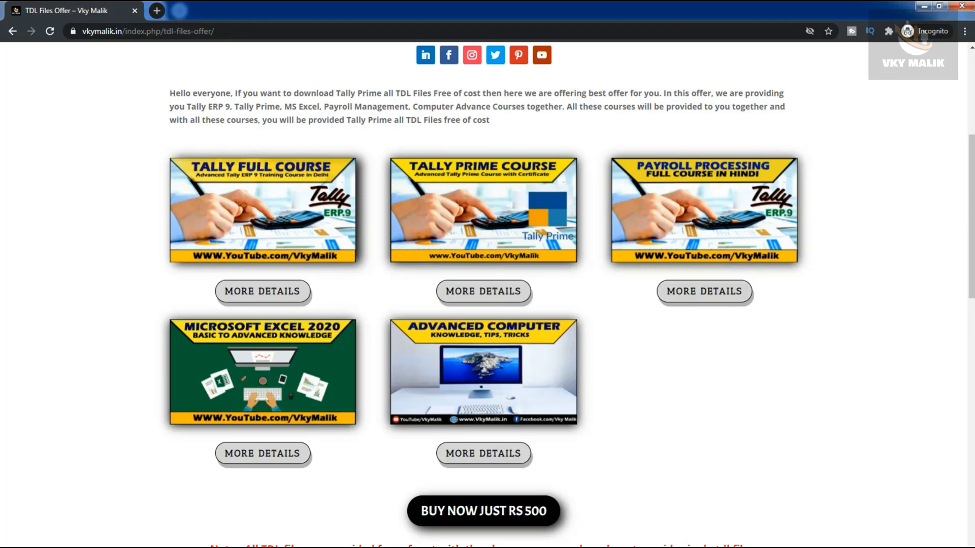
scroll(487, 294, "down", 15)
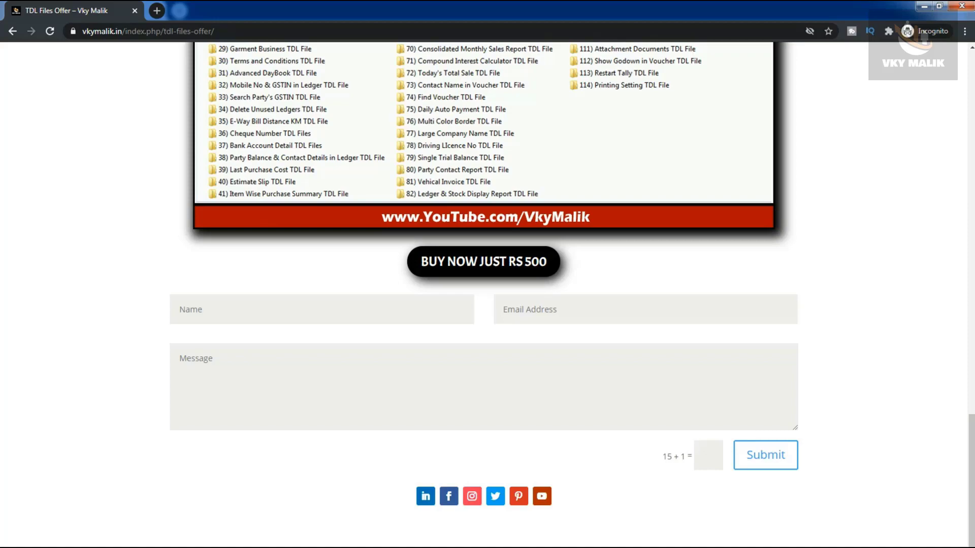
scroll(487, 295, "up", 15)
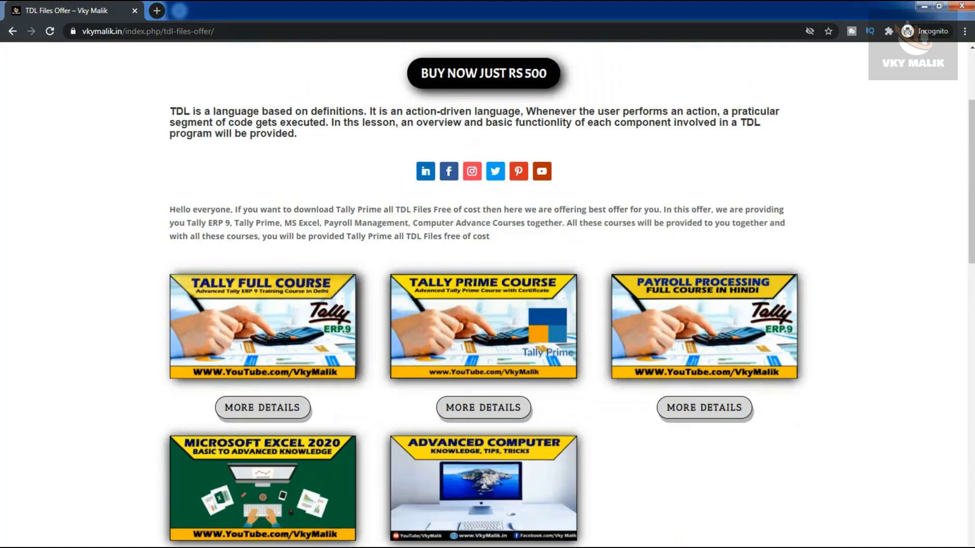
scroll(487, 294, "down", 2)
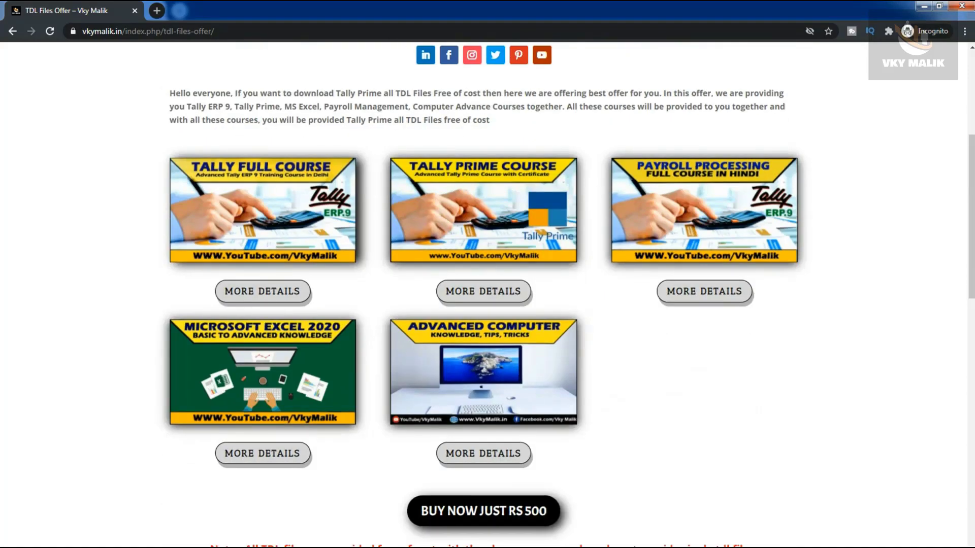